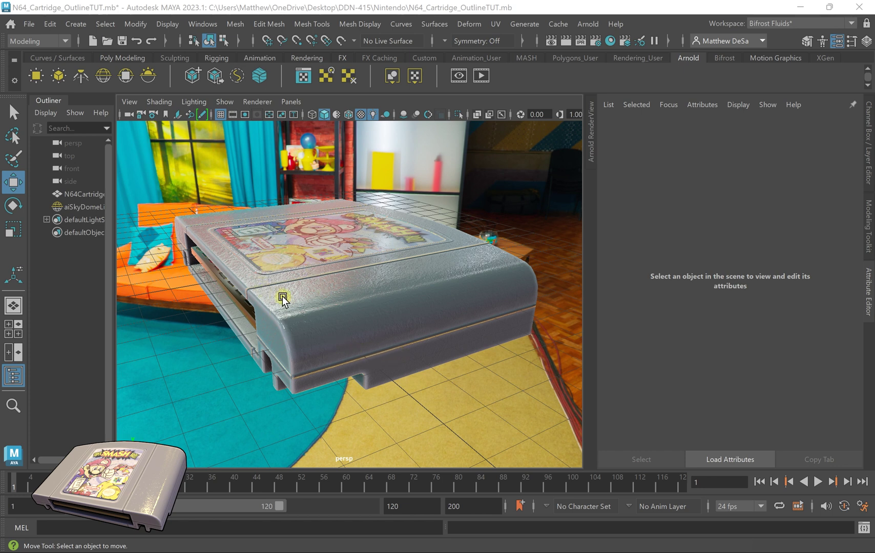
# Duplicate the cartridge mesh with Ctrl+D and rename the copy Outline1 in the Outliner
pyautogui.click(313, 318)
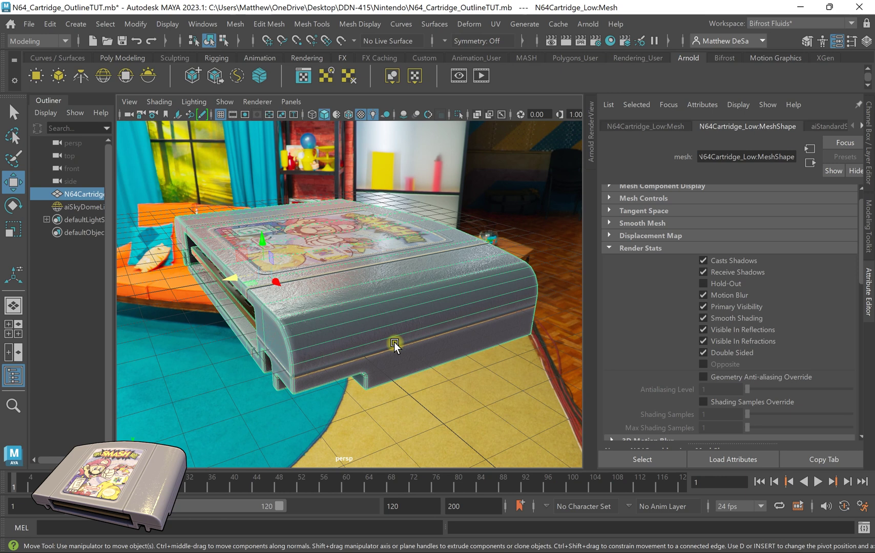
pyautogui.hotkey('ctrl', 'd')
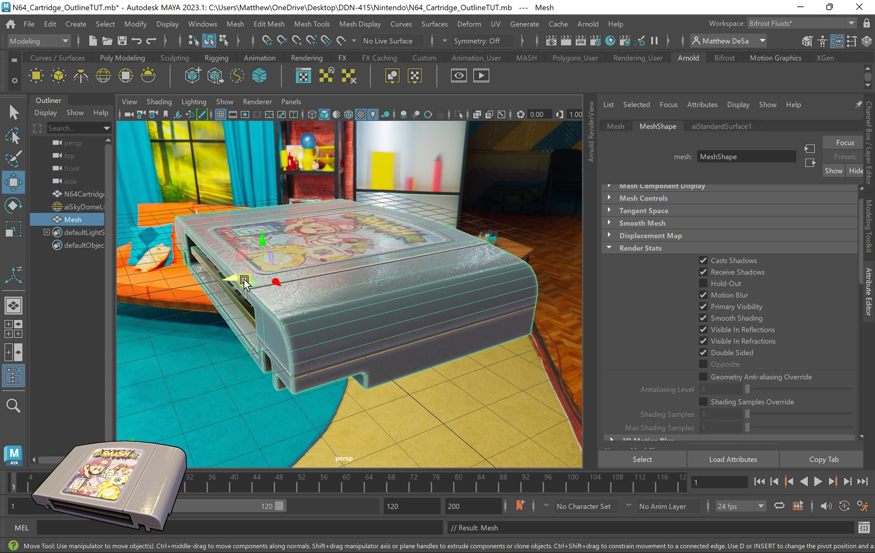
pyautogui.doubleClick(80, 219)
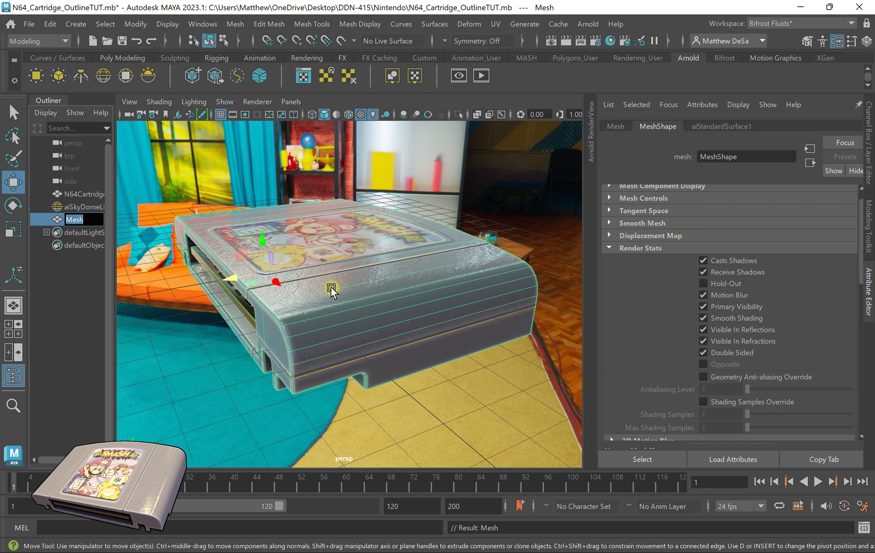
pyautogui.write('OU')
pyautogui.press('BackSpace')
pyautogui.press('BackSpace')
pyautogui.write('ine')
pyautogui.press('Return')
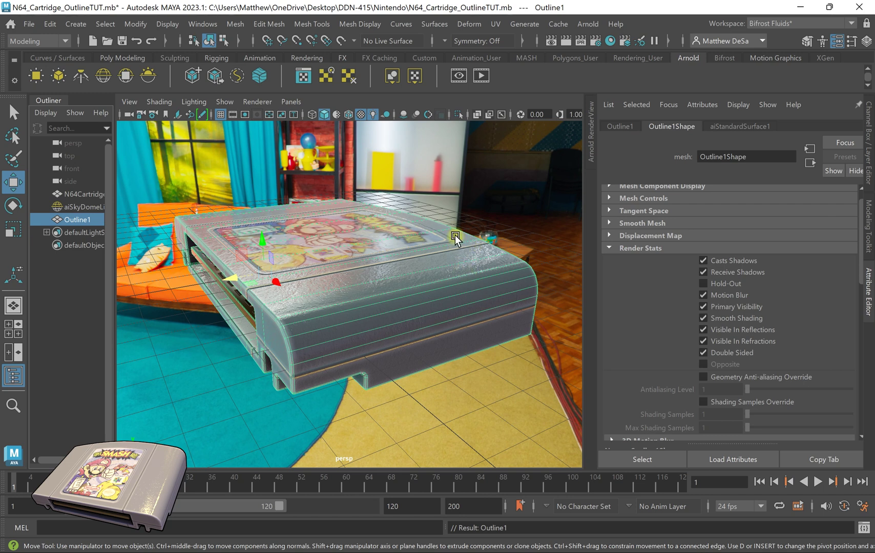
# Assign a new Arnold aiStandardSurface material to Outline1
pyautogui.moveTo(455, 235); pyautogui.dragTo(467, 517, button='right')
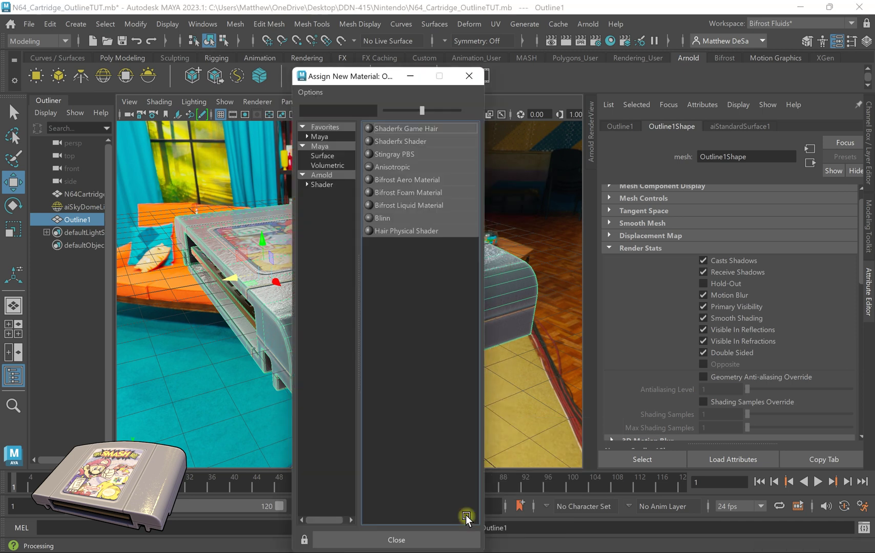
pyautogui.click(331, 185)
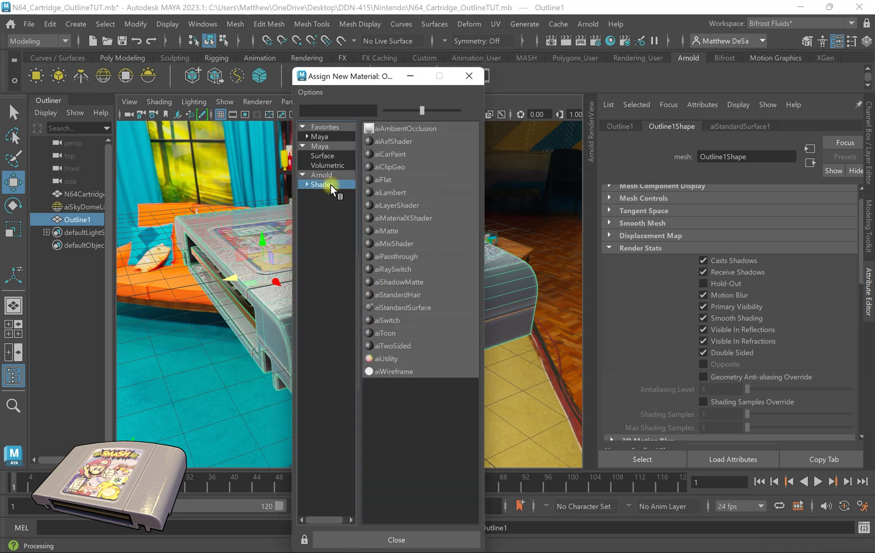
pyautogui.click(405, 307)
pyautogui.scroll(5, 765, 254)
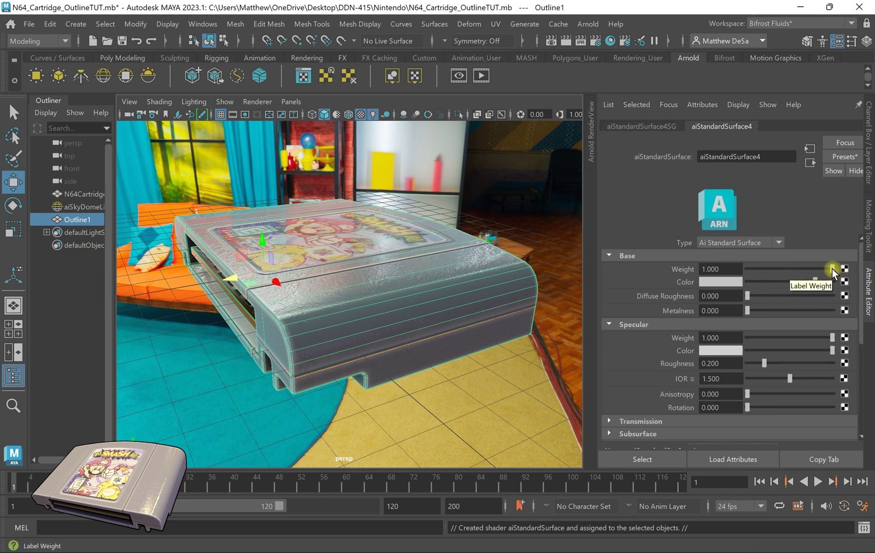
# Set the material's base weight to 0, lower its specular weight, and set emission weight to 1
pyautogui.moveTo(831, 268); pyautogui.dragTo(752, 268)
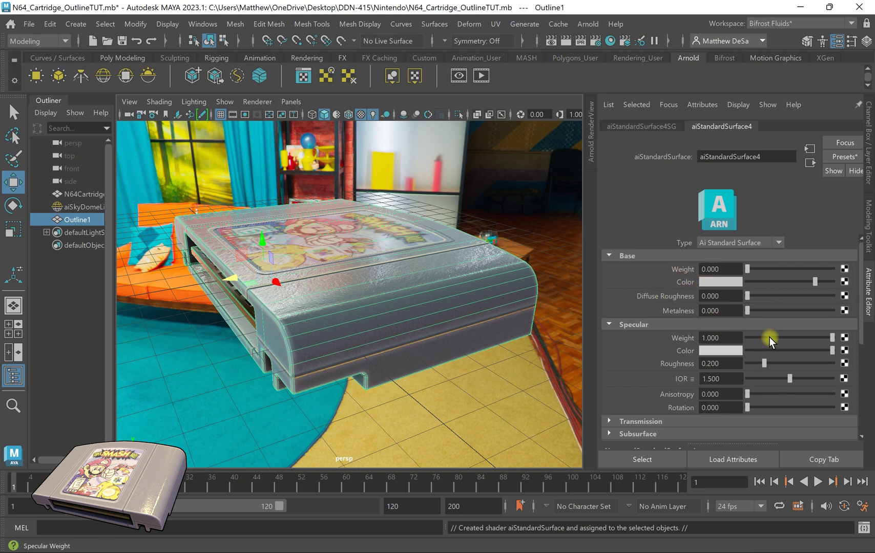
pyautogui.moveTo(770, 337); pyautogui.dragTo(750, 339)
pyautogui.scroll(-5, 636, 367)
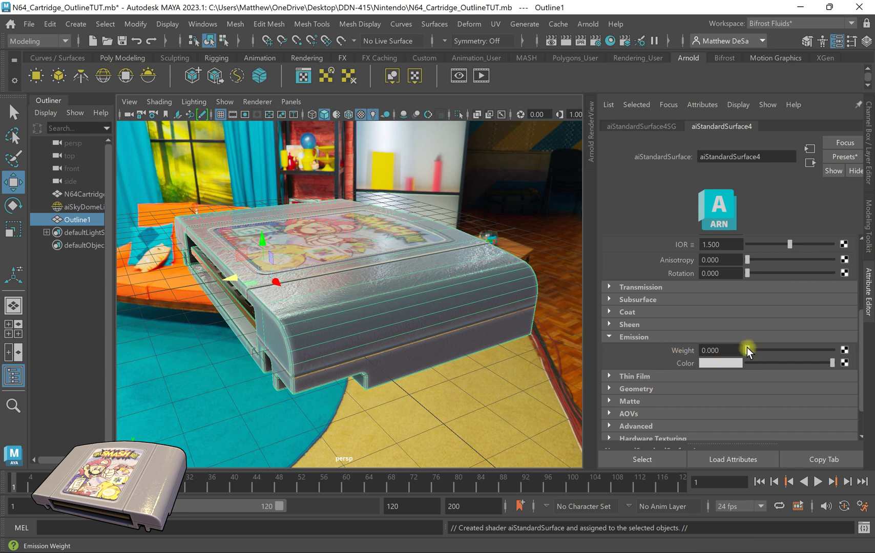
pyautogui.moveTo(747, 349); pyautogui.dragTo(835, 357)
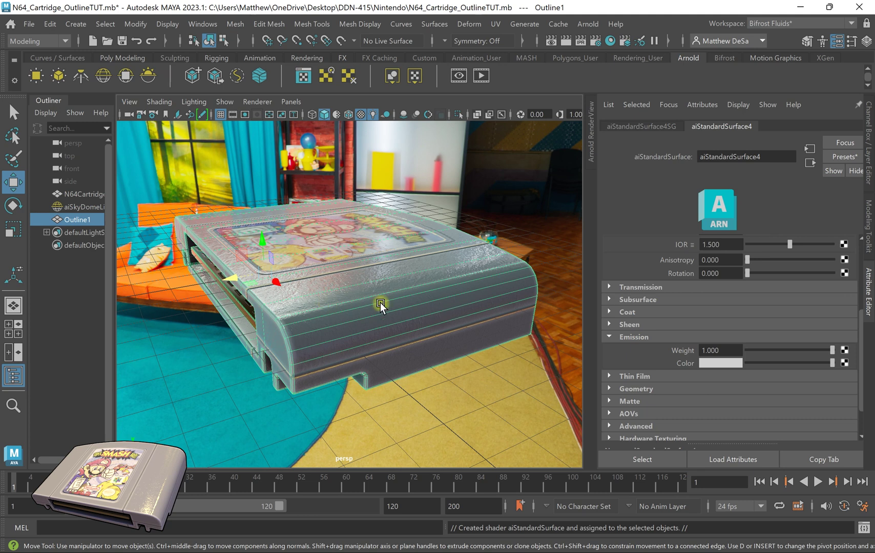
# Reselect Outline1 and set its material's emission colour to black
pyautogui.click(80, 196)
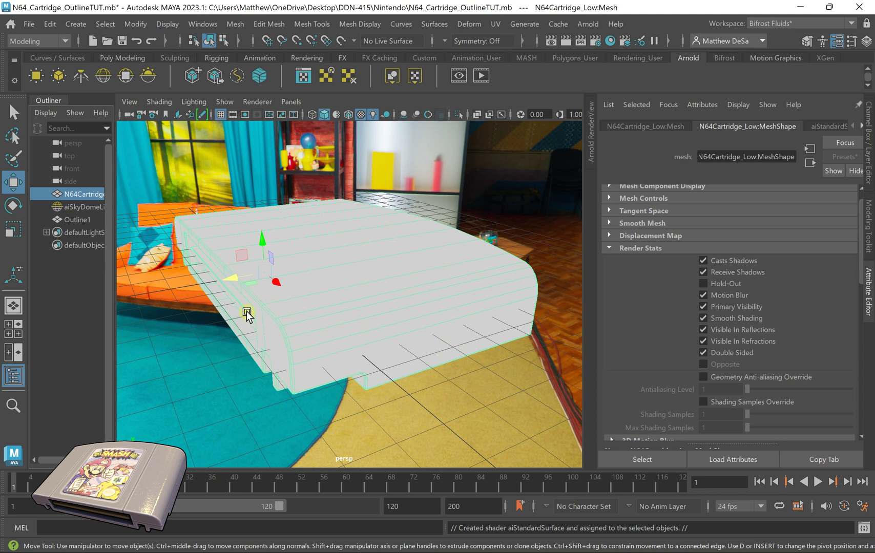
pyautogui.click(73, 218)
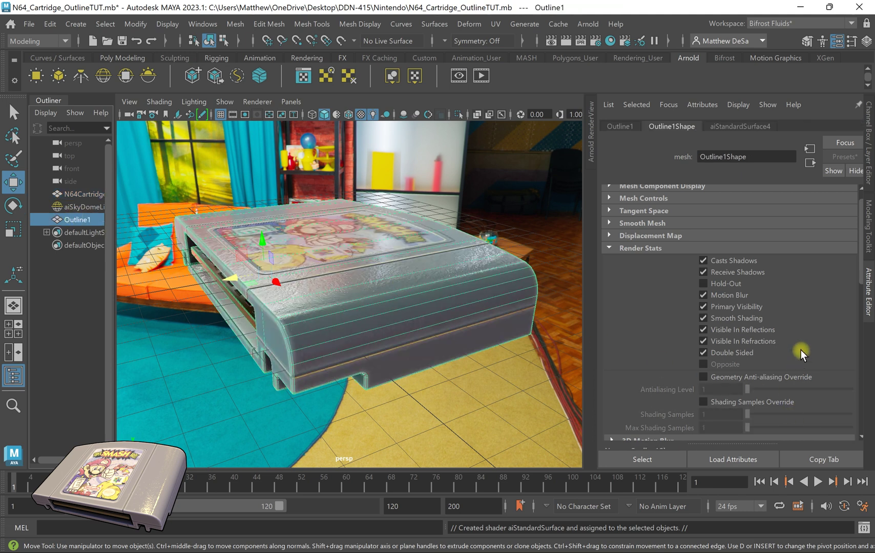
pyautogui.scroll(-3, 801, 343)
pyautogui.scroll(4, 800, 338)
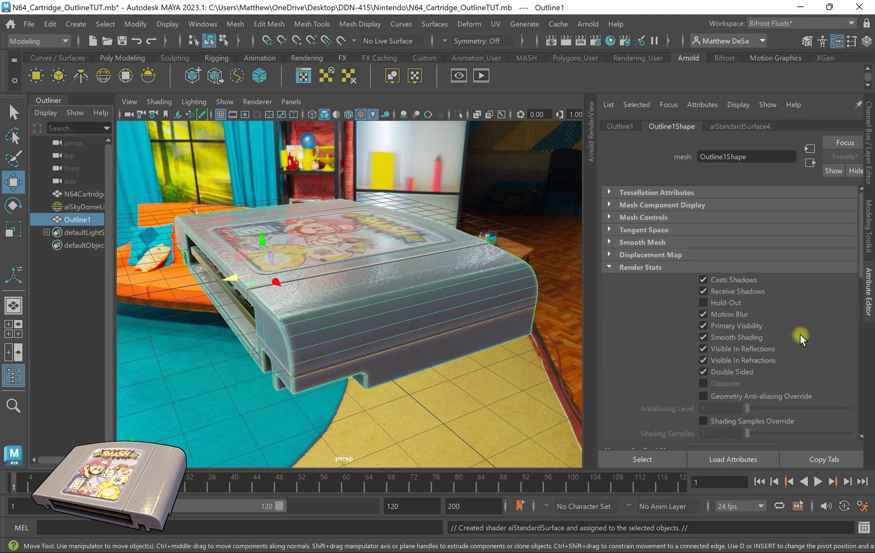
pyautogui.click(742, 124)
pyautogui.click(717, 366)
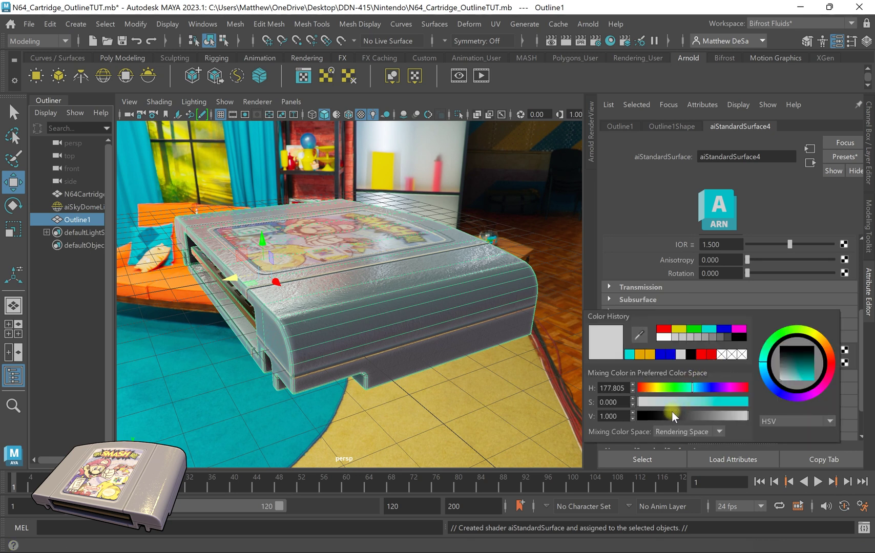
pyautogui.moveTo(665, 416); pyautogui.dragTo(614, 419)
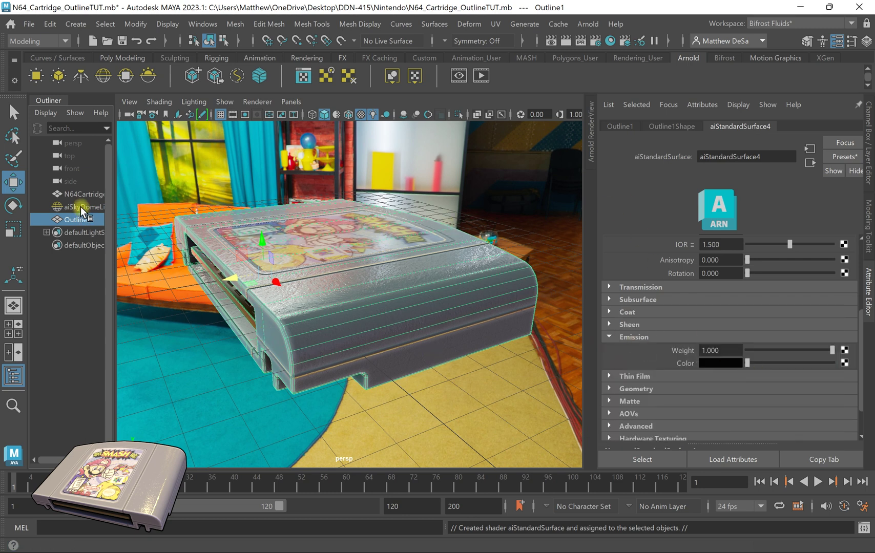
pyautogui.moveTo(82, 211); pyautogui.dragTo(436, 290, button='middle')
# Extrude Outline1's faces with a thickness of 0.08, then deselect the mesh
pyautogui.keyDown('shift'); pyautogui.moveTo(437, 291); pyautogui.dragTo(431, 246, button='right'); pyautogui.keyUp('shift')
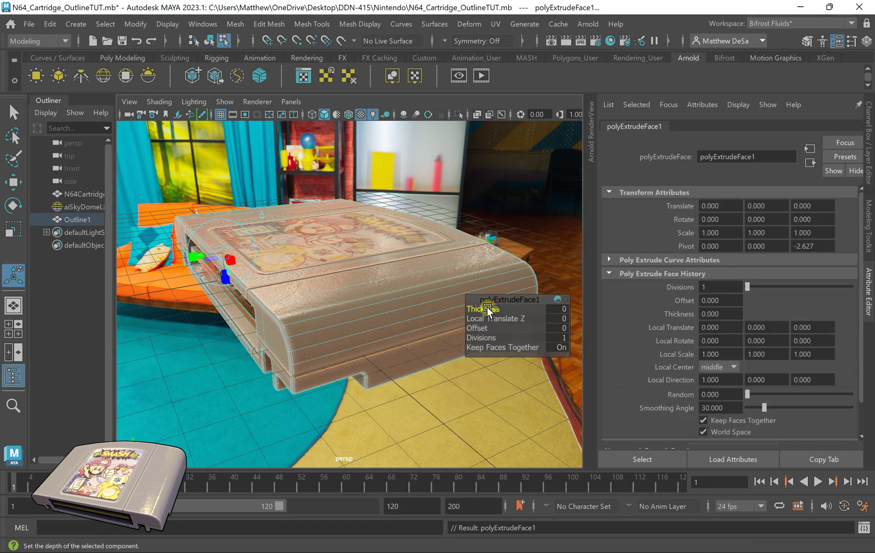
pyautogui.moveTo(485, 309); pyautogui.dragTo(551, 315)
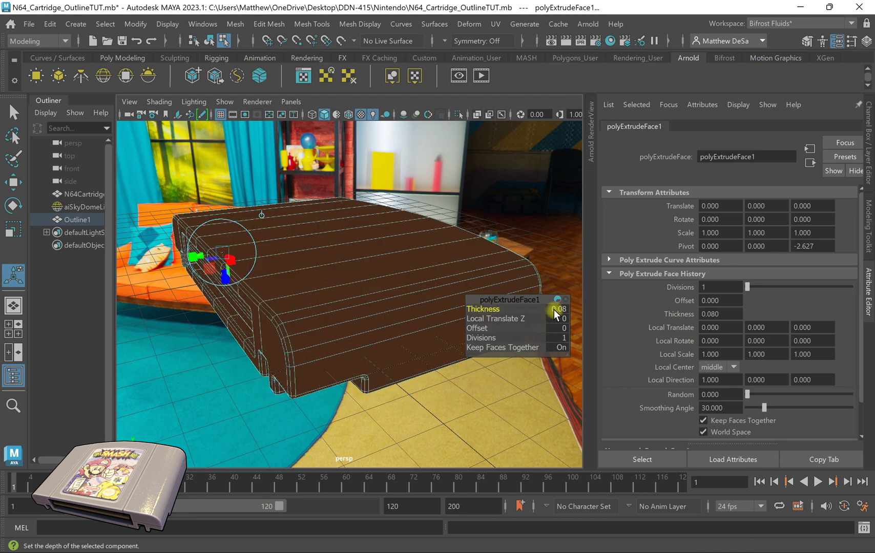
pyautogui.click(554, 309)
pyautogui.click(540, 181)
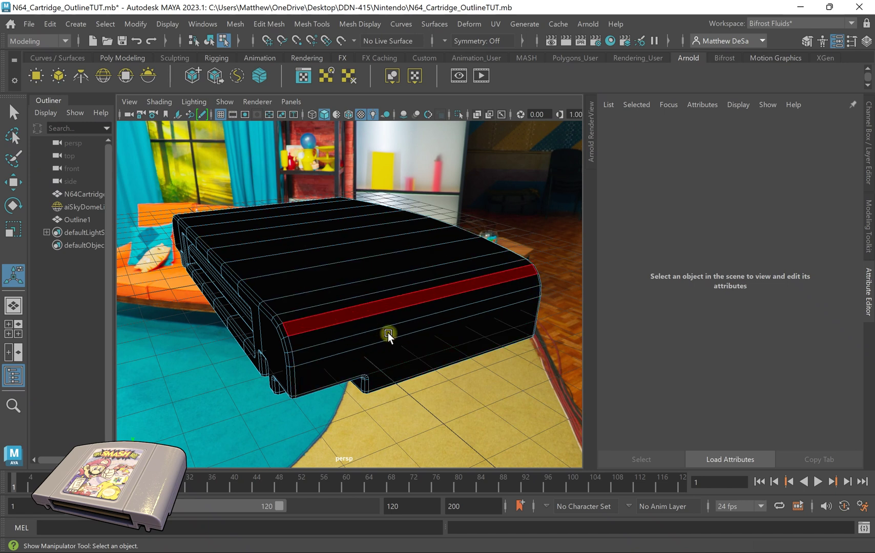
# Hide the original cartridge mesh and switch the viewport to wireframe display
pyautogui.click(81, 193)
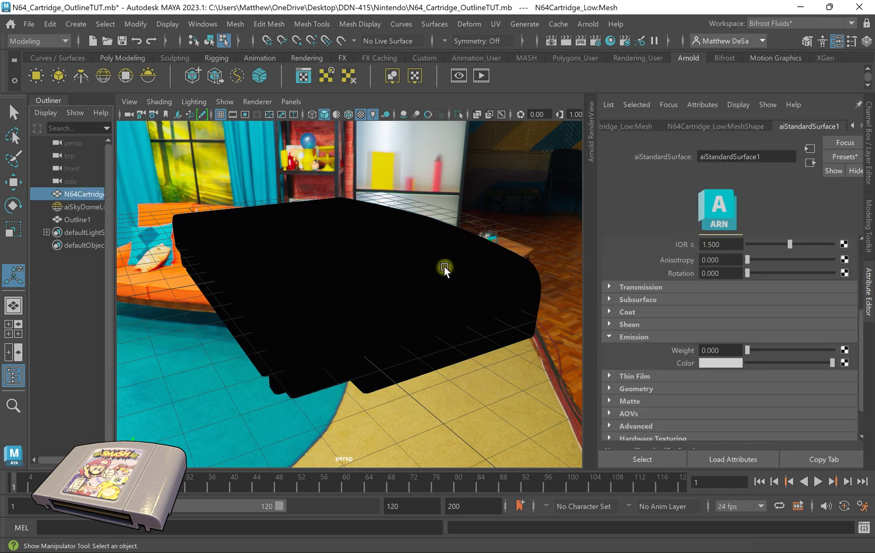
pyautogui.press('h')
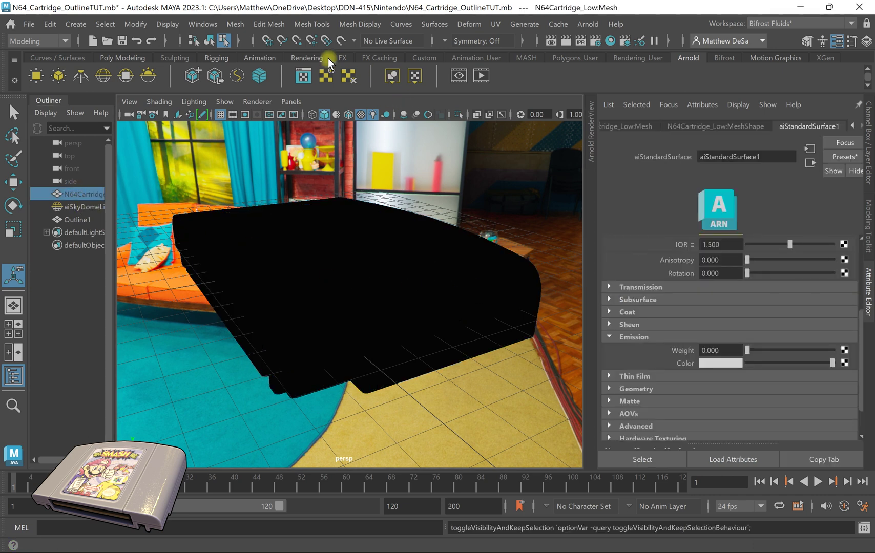
pyautogui.click(311, 113)
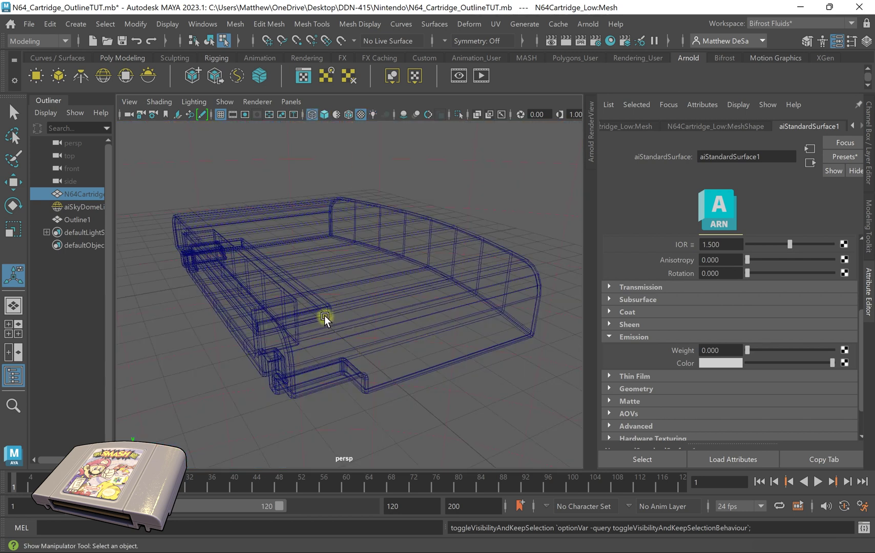
pyautogui.scroll(2, 368, 389)
pyautogui.scroll(2, 374, 414)
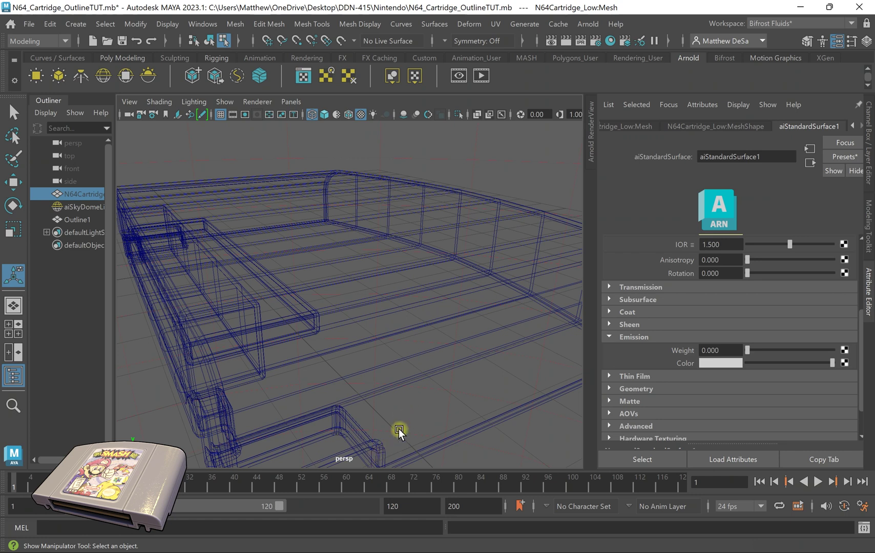
# Select the outline shell's face strip, invert the selection, and delete the inner faces
pyautogui.click(445, 285)
pyautogui.scroll(-2, 435, 334)
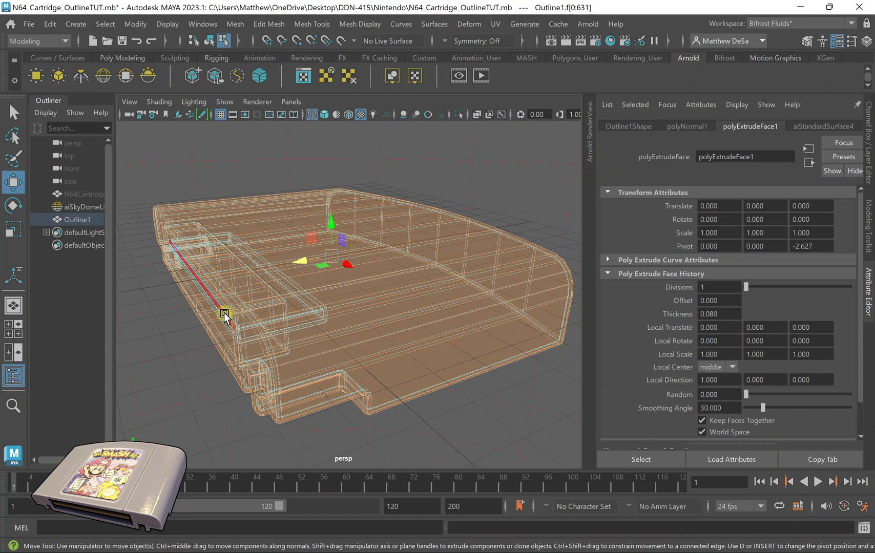
pyautogui.keyDown('shift'); pyautogui.click(213, 306); pyautogui.keyUp('shift')
pyautogui.hotkey('ctrl', 'shift', 'i')
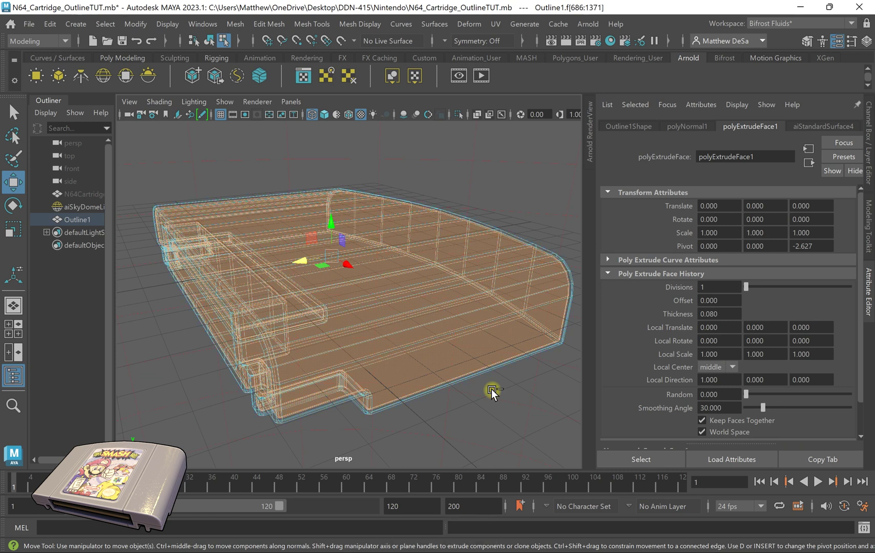
pyautogui.hotkey('ctrl', 'Delete')
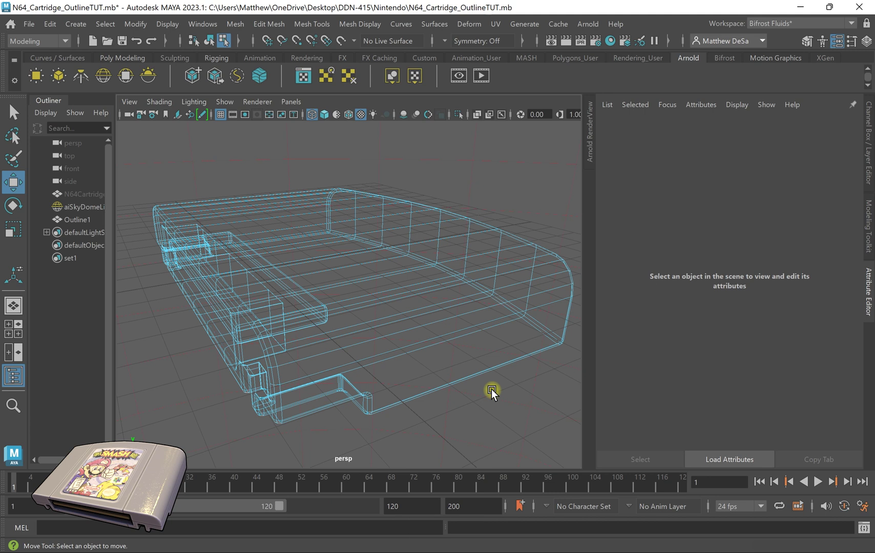
# Unhide the N64Cartridge and return to whole-object selection
pyautogui.click(72, 193)
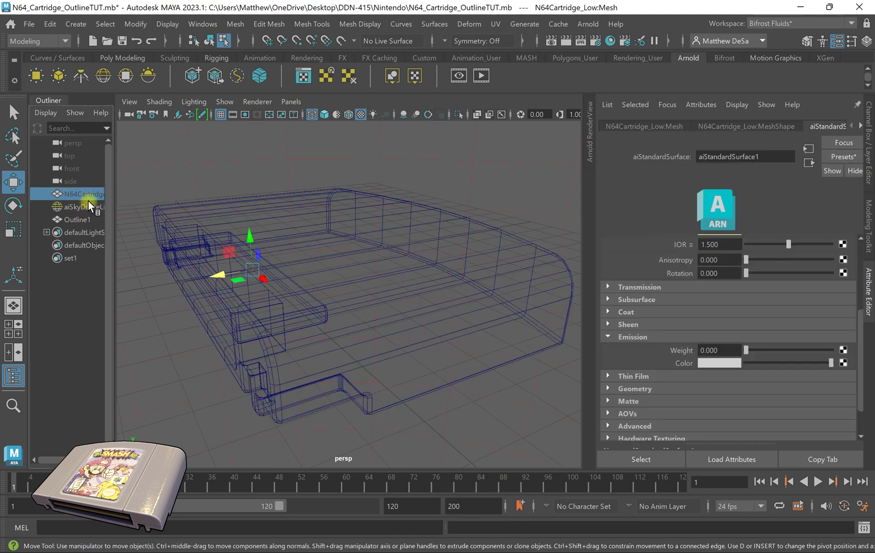
pyautogui.hotkey('shift', 'h')
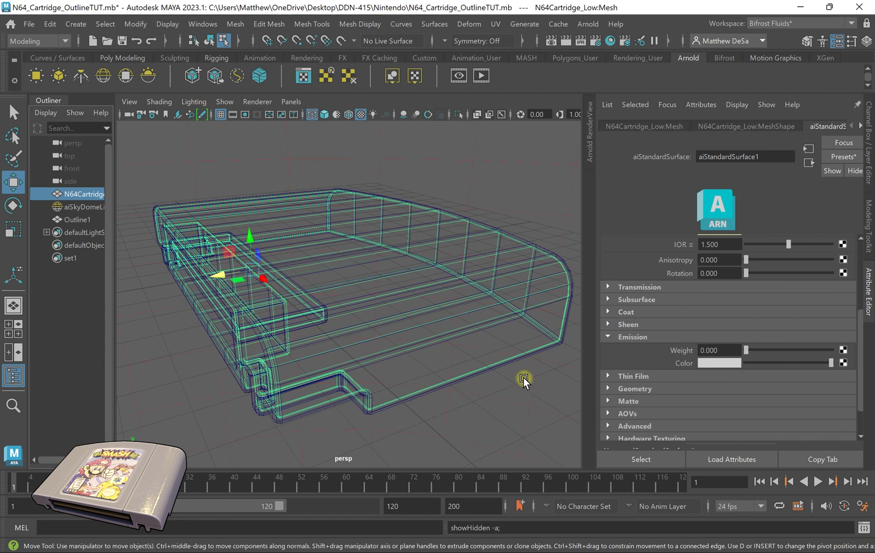
pyautogui.click(567, 273)
pyautogui.moveTo(448, 264); pyautogui.dragTo(518, 171, button='right')
# Open the Arnold RenderView, start and stop a render, and reselect the Outline1 shell
pyautogui.click(590, 135)
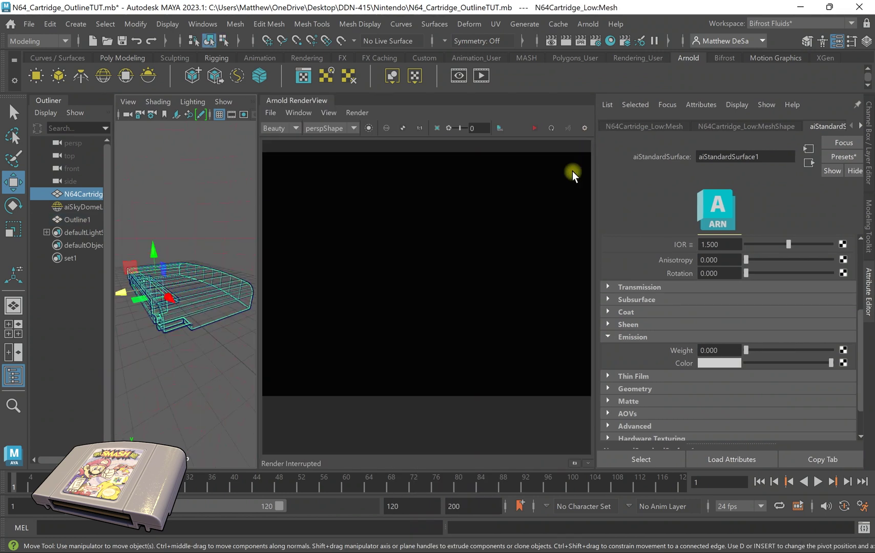
pyautogui.click(534, 128)
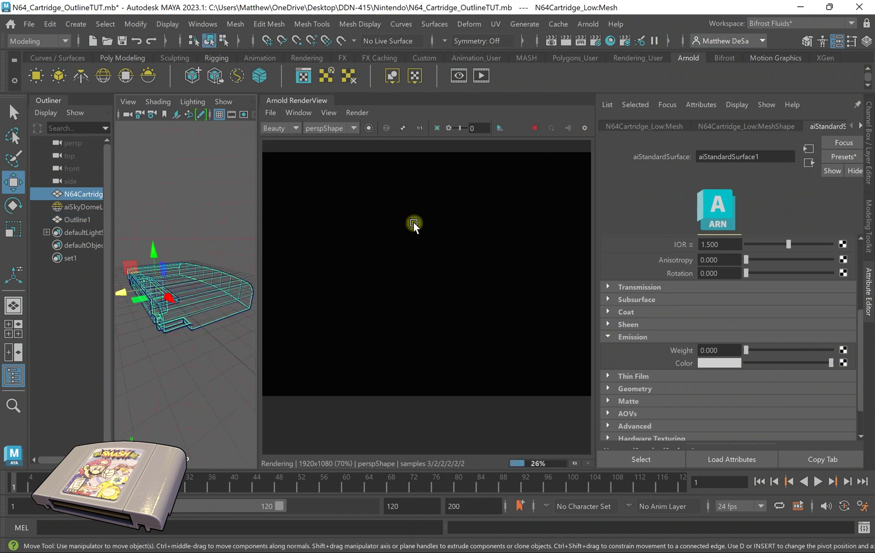
pyautogui.click(533, 127)
pyautogui.hotkey('ctrl', 'z')
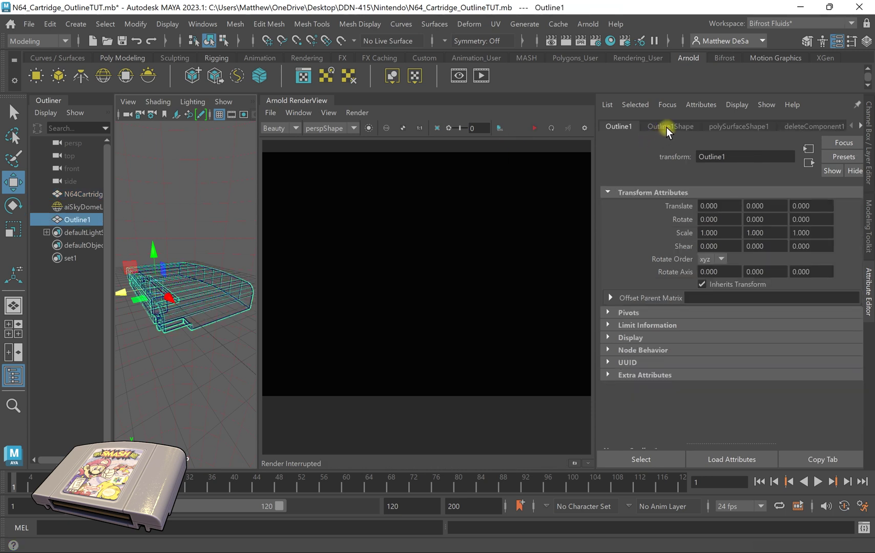
# Turn off Motion Blur and Double Sided in Outline1Shape's Render Stats
pyautogui.click(666, 127)
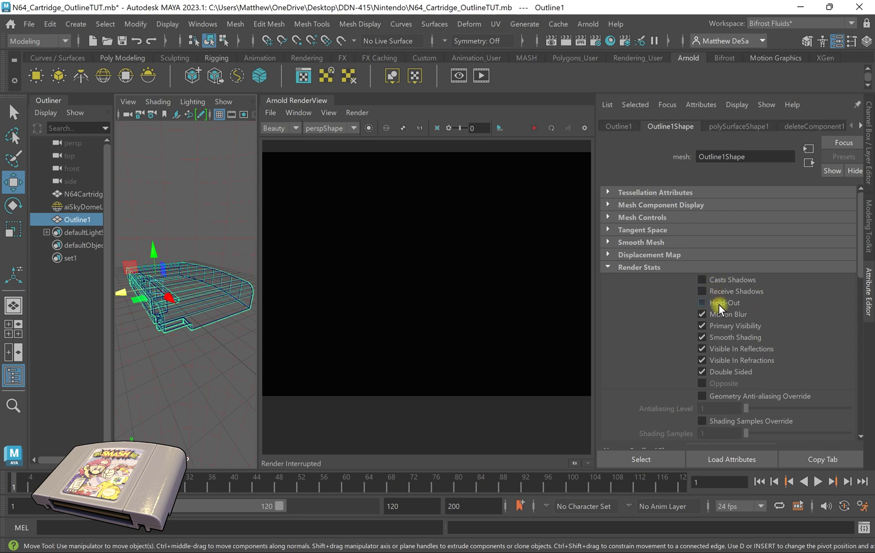
pyautogui.click(704, 315)
pyautogui.click(702, 371)
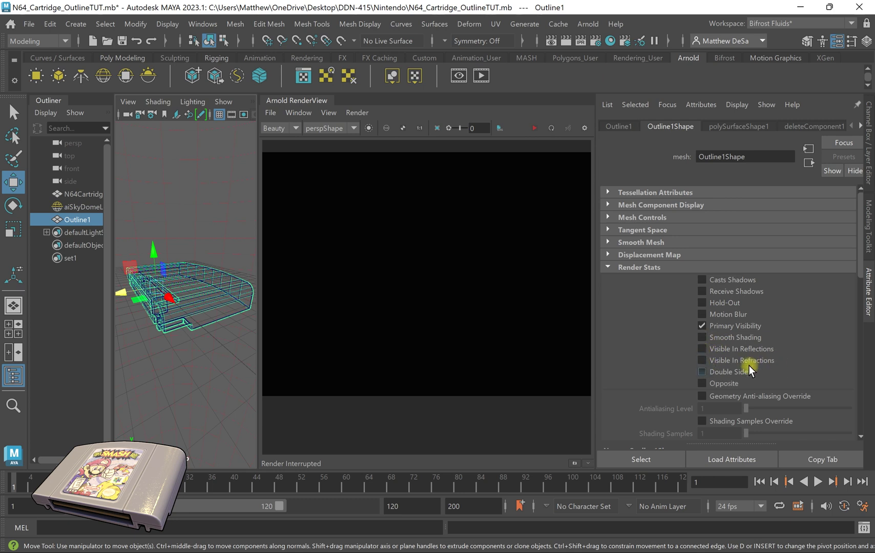
# Start a test render of the cartridge in Arnold RenderView and stop it partway
pyautogui.click(535, 128)
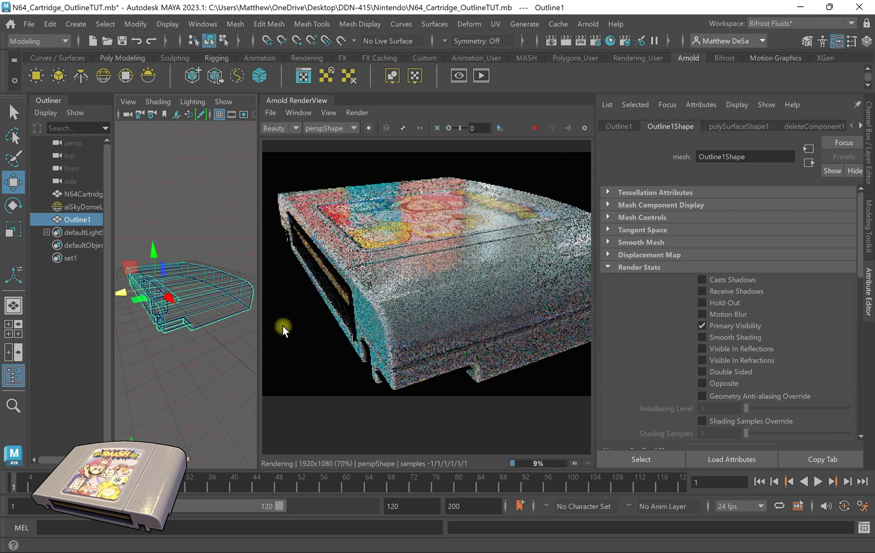
pyautogui.scroll(-2, 507, 276)
pyautogui.scroll(2, 506, 289)
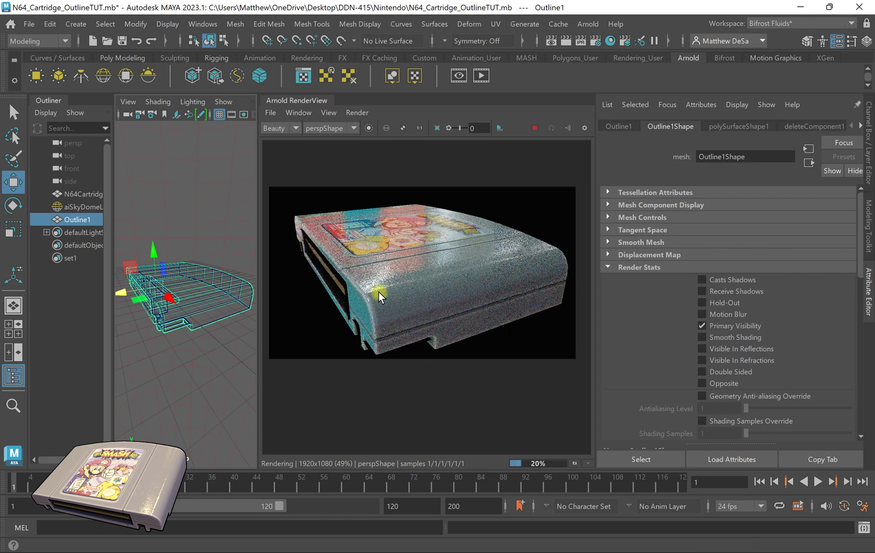
pyautogui.click(535, 127)
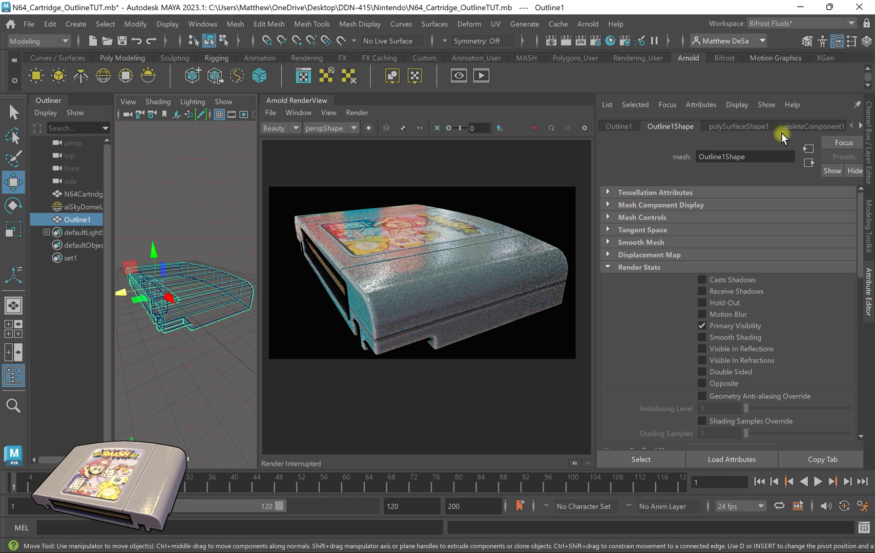
pyautogui.scroll(-5, 789, 122)
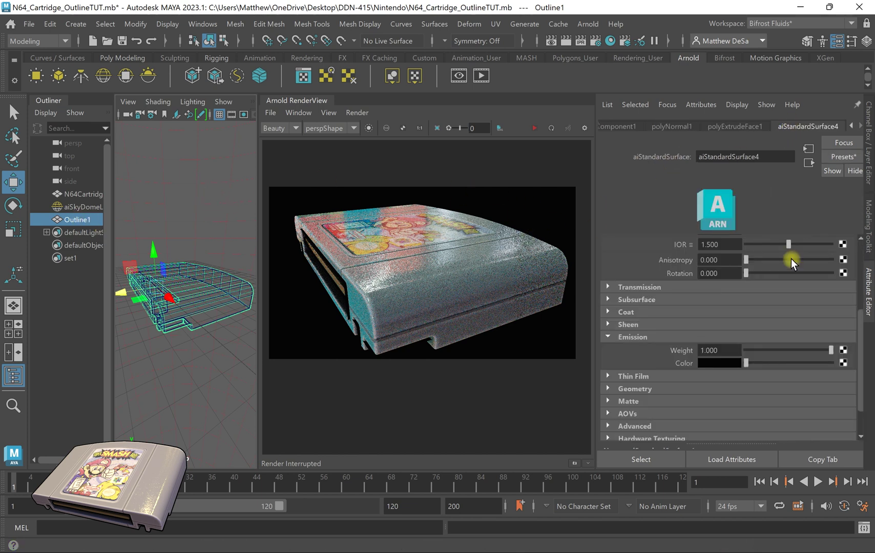
# Set aiSkyDomeLight1's camera visibility to 1.0 and re-render with the HDRI background
pyautogui.click(200, 198)
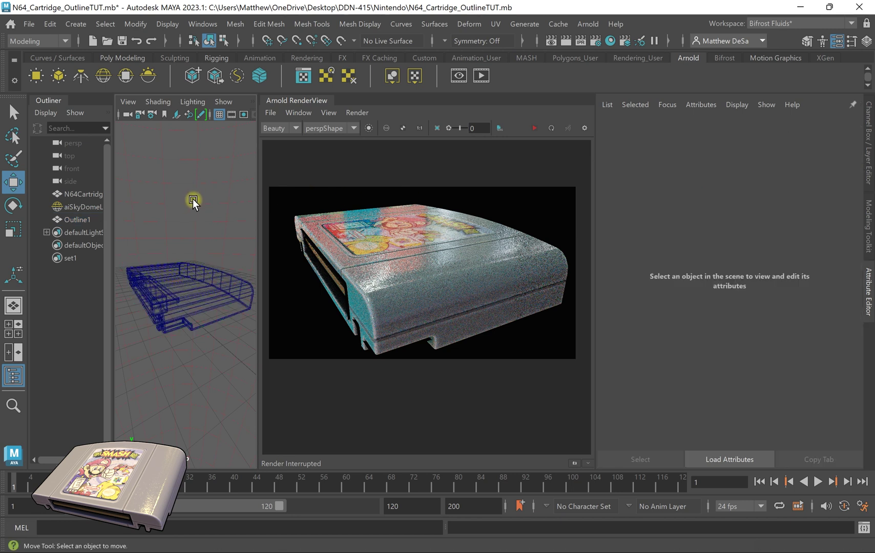
pyautogui.click(194, 203)
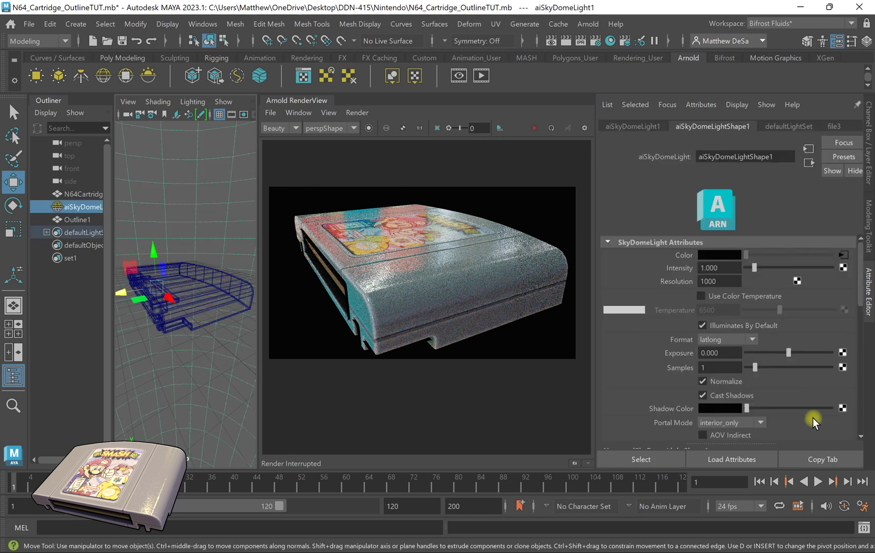
pyautogui.scroll(-6, 813, 412)
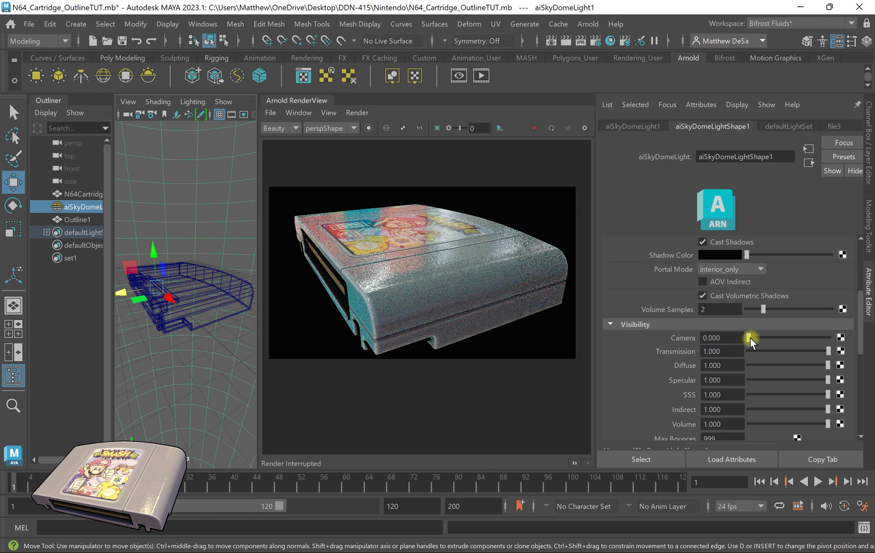
pyautogui.moveTo(749, 338); pyautogui.dragTo(873, 350)
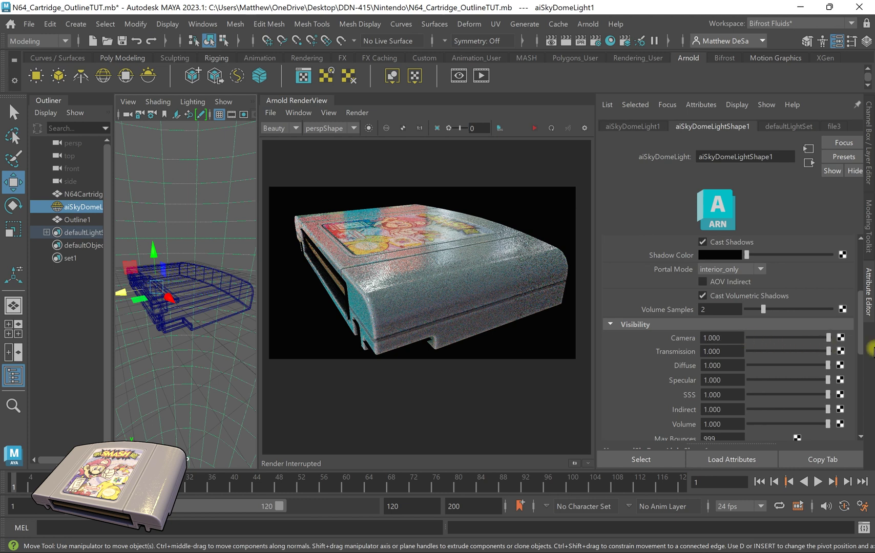
pyautogui.click(533, 128)
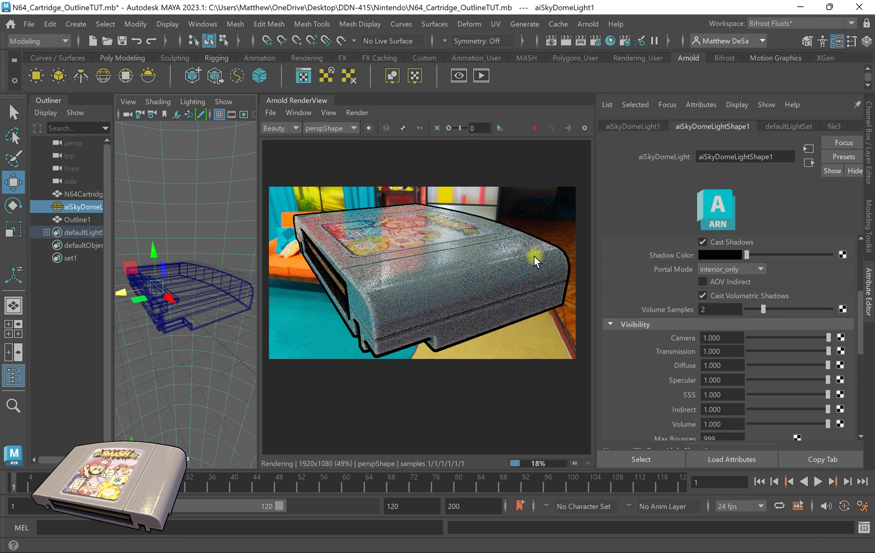
pyautogui.click(249, 290)
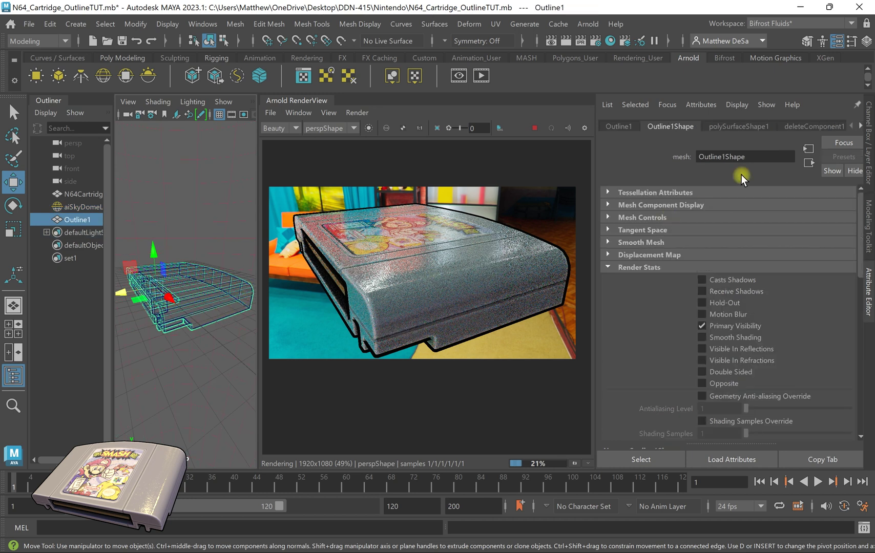
# Rename the shell's aiStandardSurface4 shader to Outline2
pyautogui.click(803, 125)
pyautogui.click(803, 124)
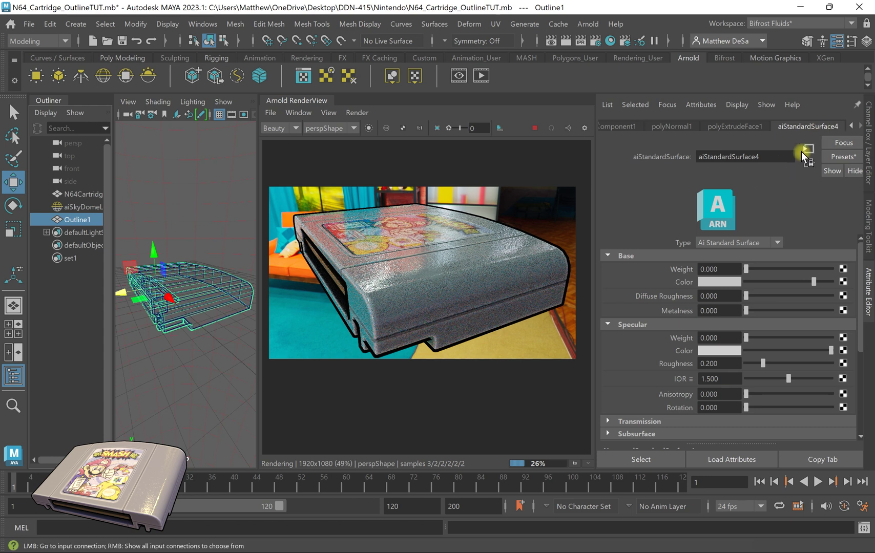
pyautogui.doubleClick(763, 157)
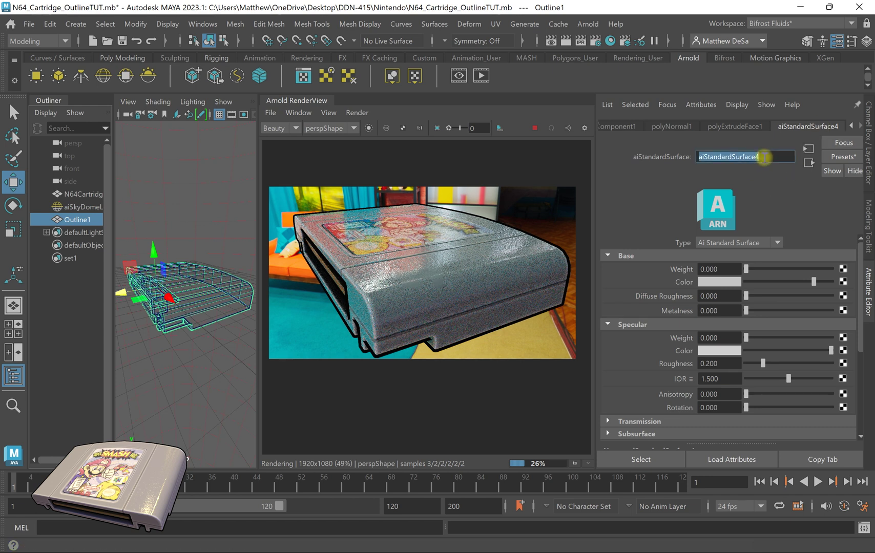
pyautogui.write('Outline2')
pyautogui.press('Return')
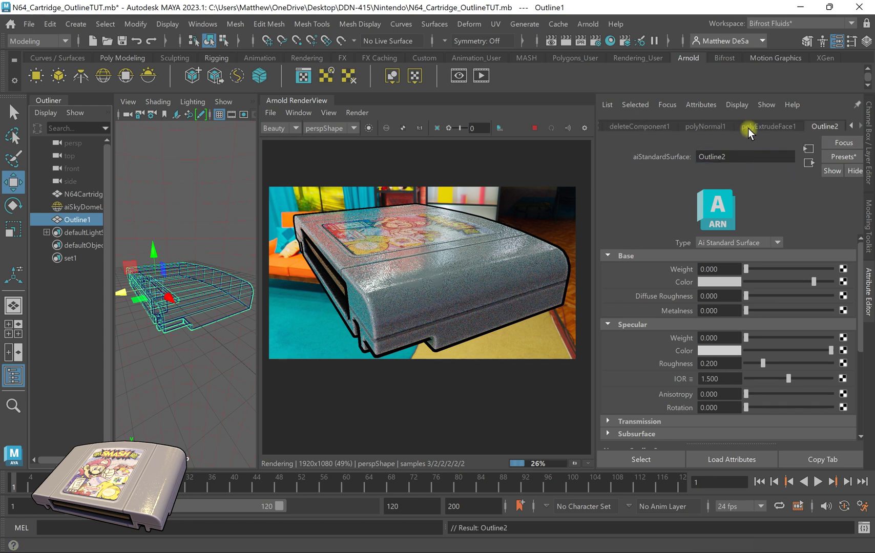
pyautogui.scroll(-5, 746, 307)
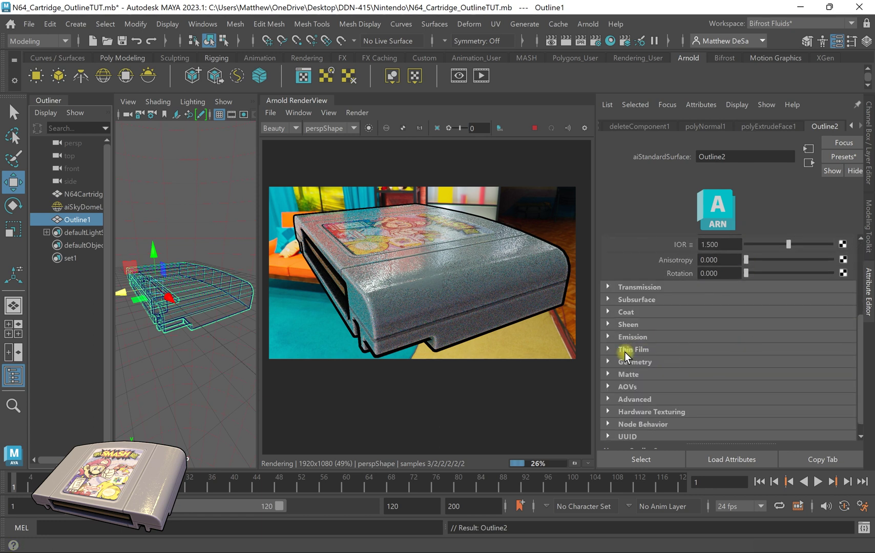
# Set Outline2's emission colour to fully saturated red in the colour picker
pyautogui.click(606, 336)
pyautogui.moveTo(745, 359); pyautogui.dragTo(863, 371)
pyautogui.click(728, 363)
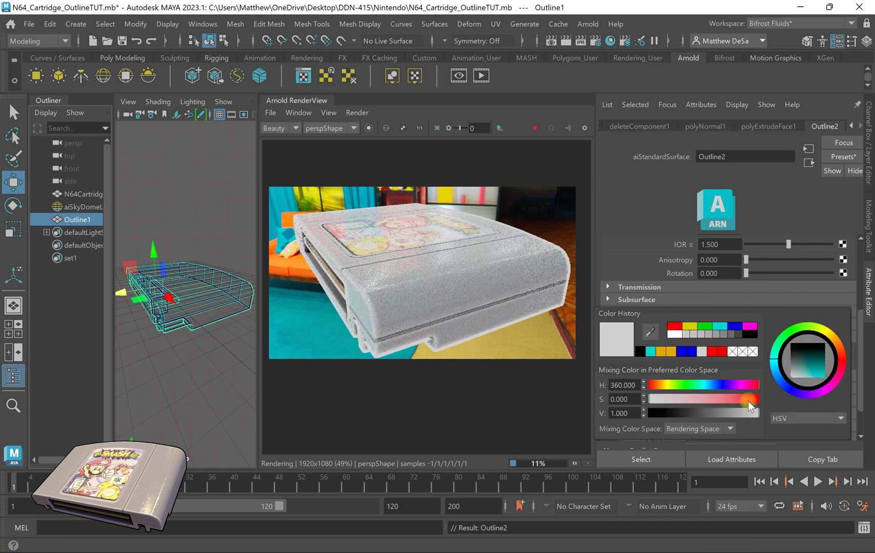
pyautogui.moveTo(748, 401); pyautogui.dragTo(791, 405)
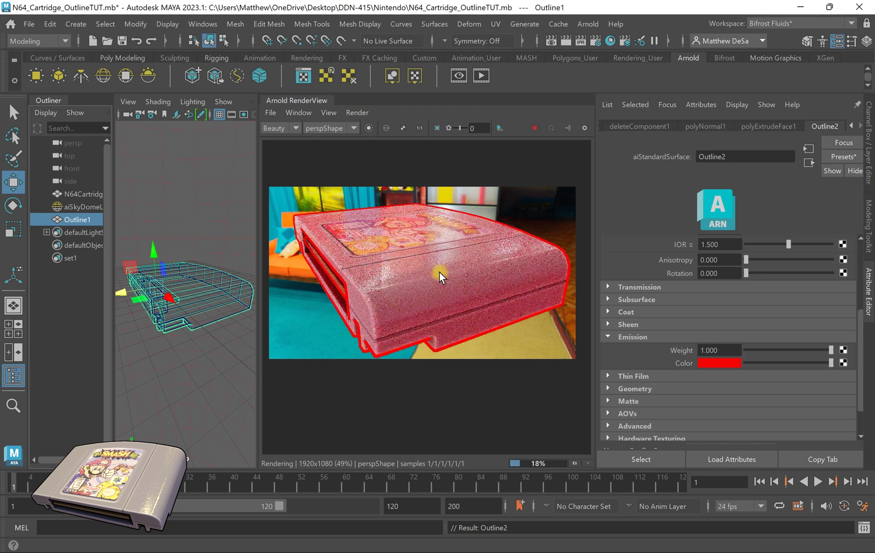
# Collapse Render Stats and expand the Arnold Visibility section of Outline1Shape
pyautogui.click(673, 126)
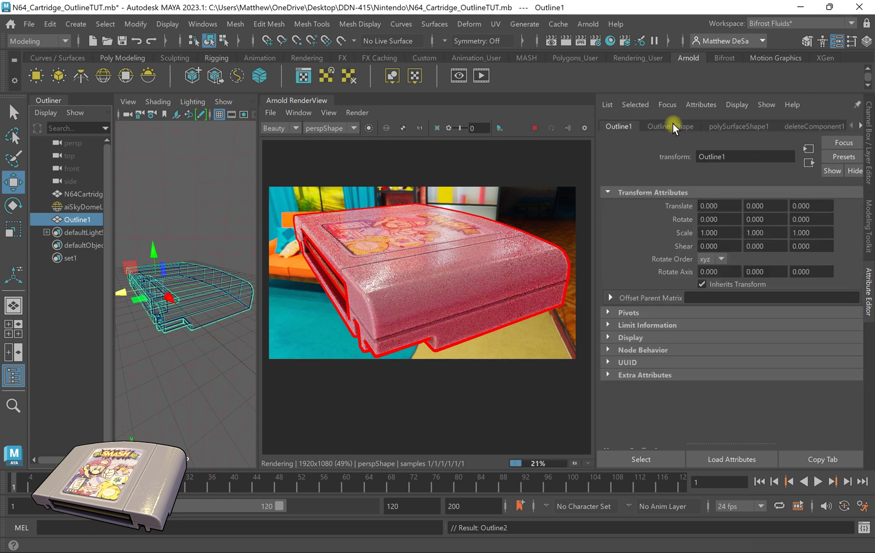
pyautogui.click(663, 126)
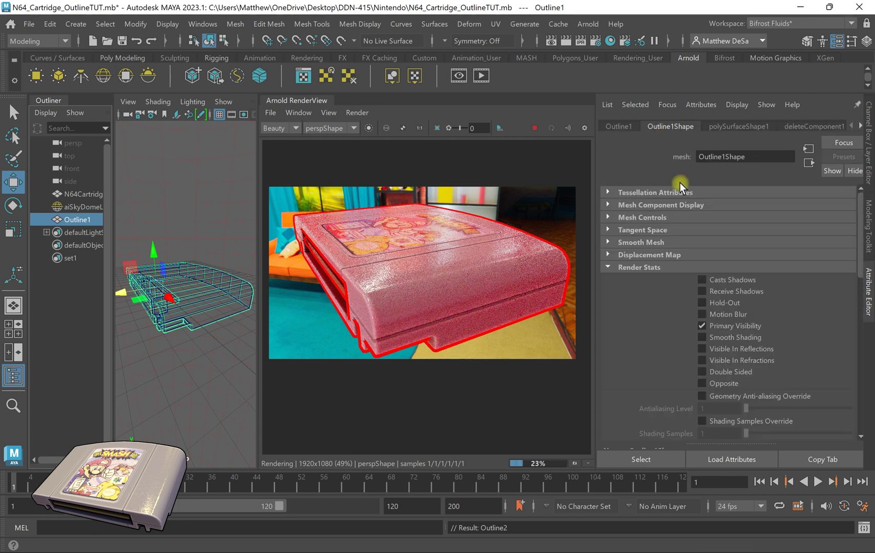
pyautogui.click(608, 267)
pyautogui.click(609, 303)
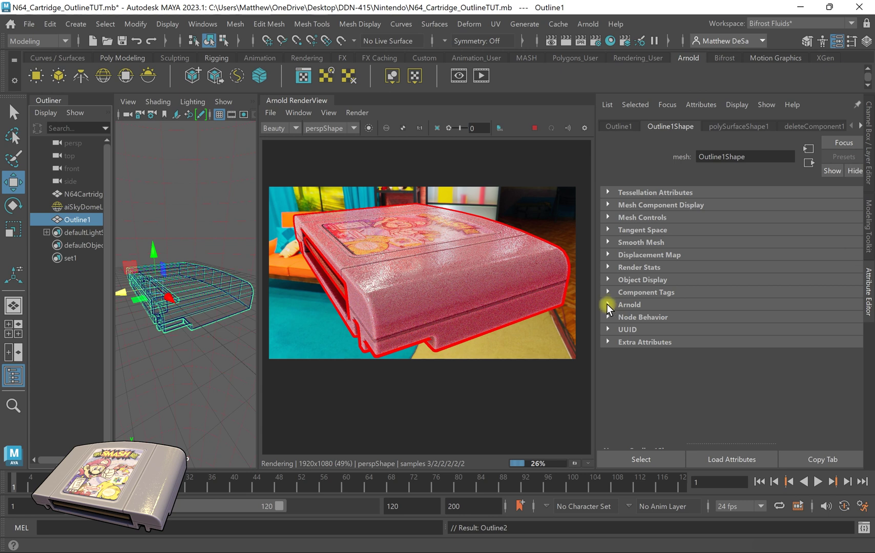
pyautogui.click(608, 305)
pyautogui.scroll(-3, 768, 360)
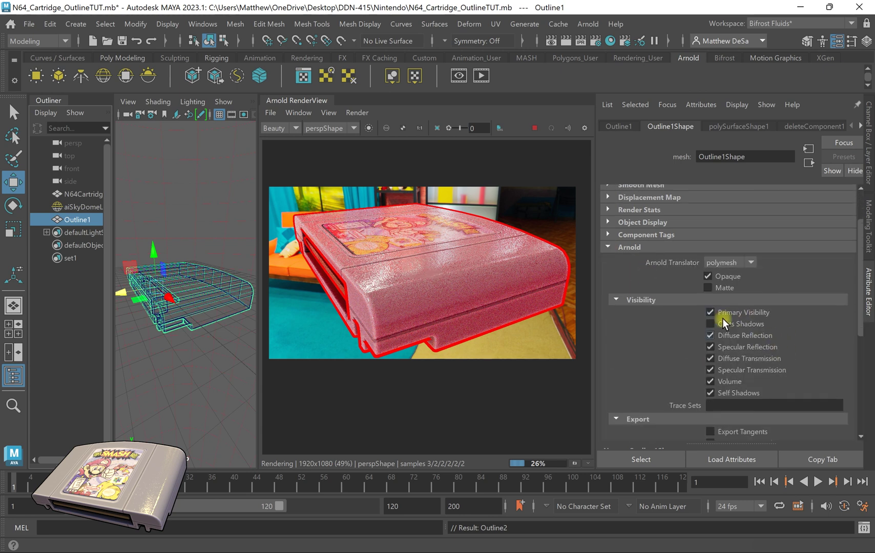
pyautogui.scroll(-1, 658, 330)
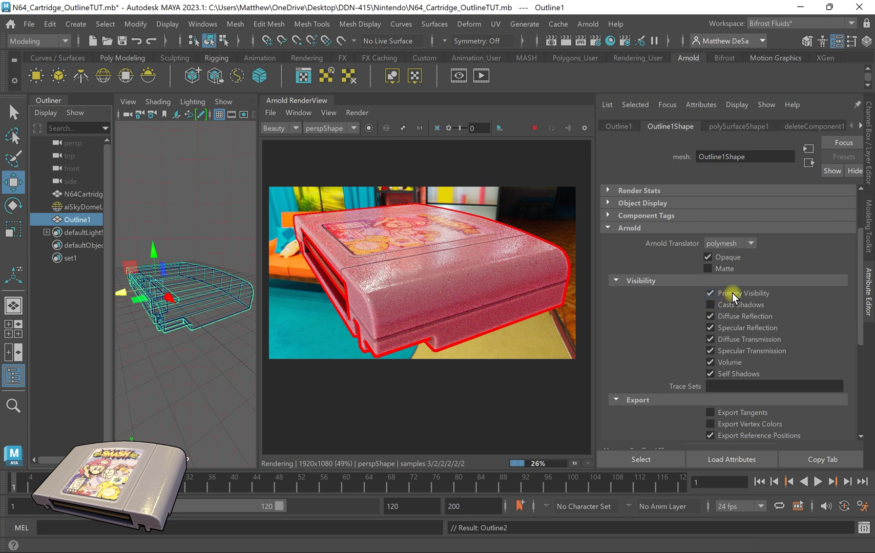
# Uncheck diffuse and specular reflection, diffuse and specular transmission, volume, and self shadows
pyautogui.click(710, 316)
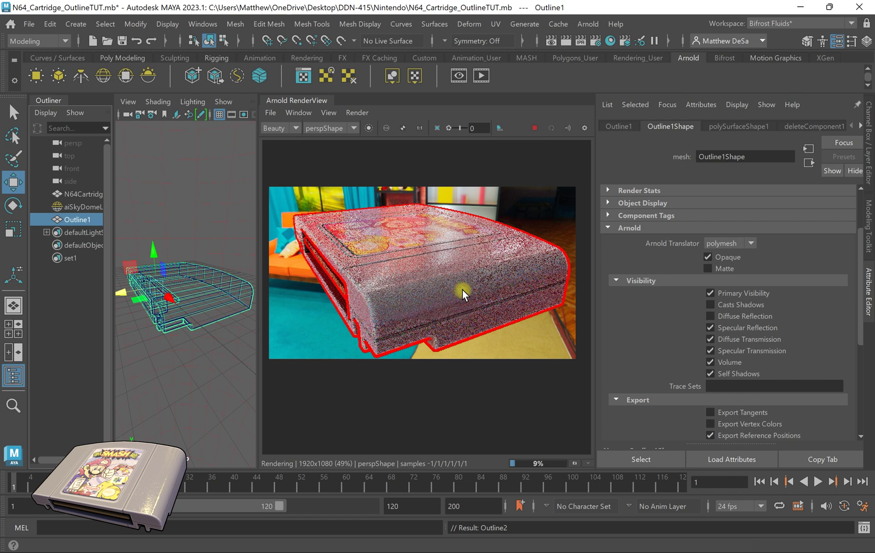
pyautogui.click(711, 328)
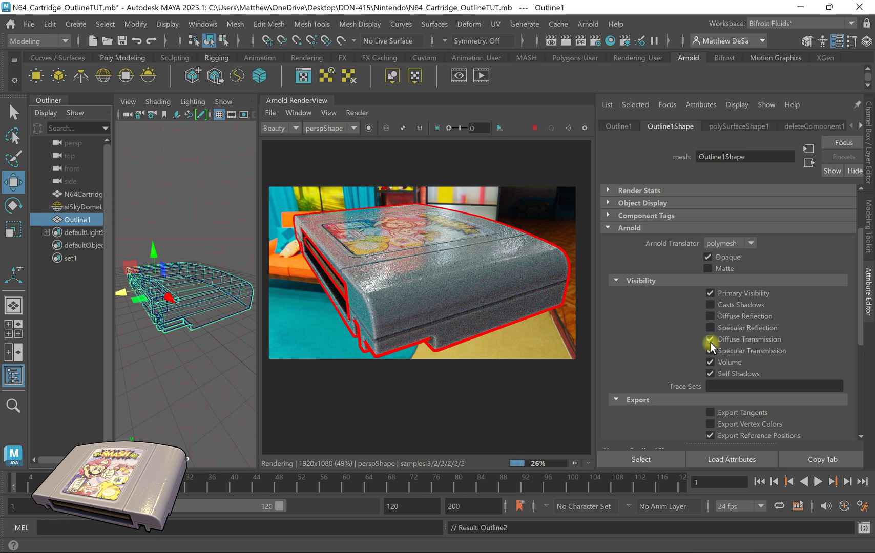
pyautogui.click(709, 342)
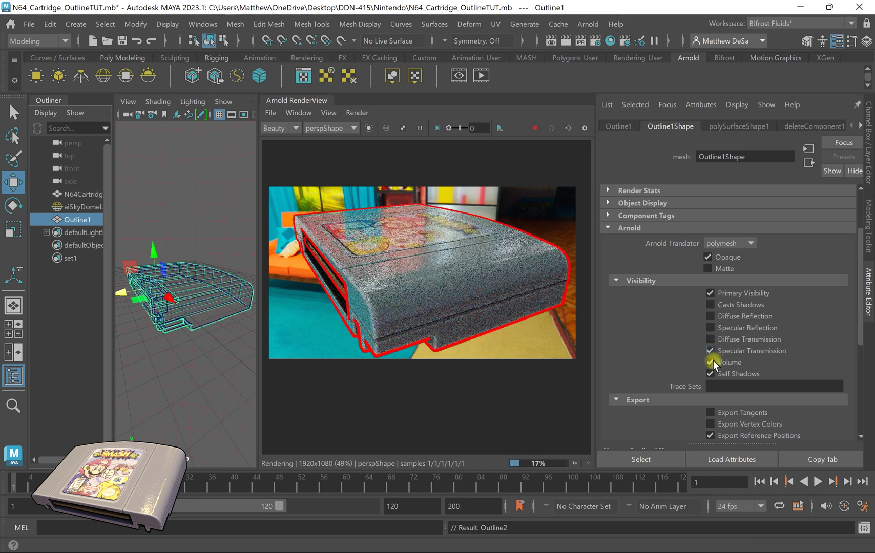
pyautogui.click(710, 350)
pyautogui.click(710, 362)
pyautogui.click(709, 371)
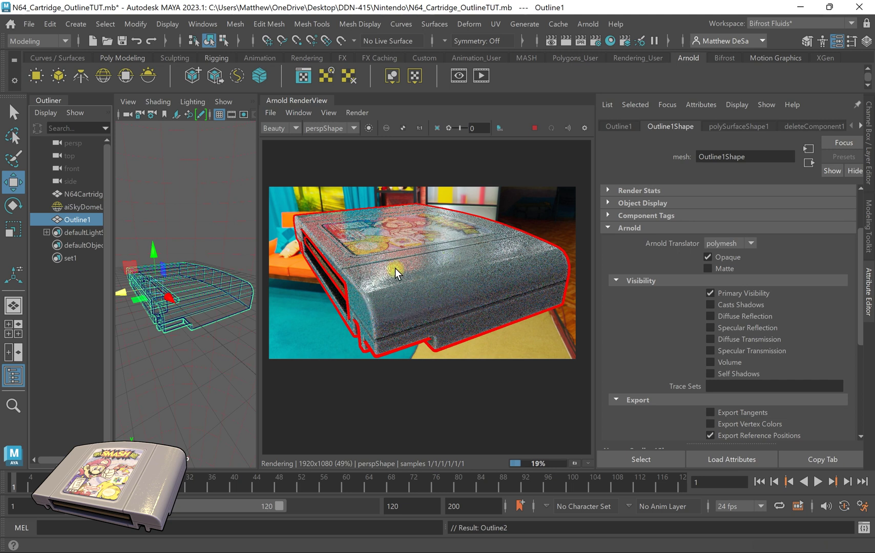
# Tumble, dolly and pan the render camera around the cartridge to inspect its red outline from other sides
pyautogui.keyDown('alt'); pyautogui.moveTo(192, 306); pyautogui.dragTo(220, 390); pyautogui.keyUp('alt')
pyautogui.scroll(-5, 220, 375)
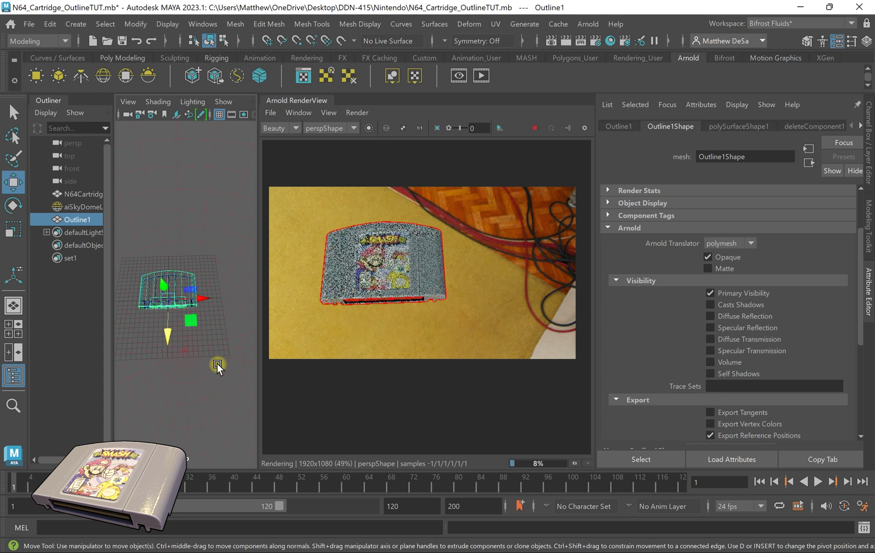
pyautogui.scroll(3, 217, 363)
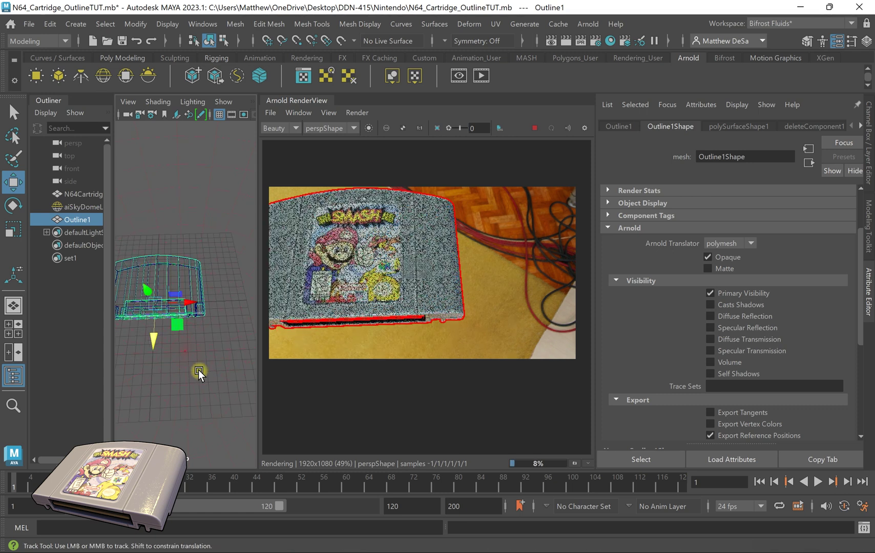
pyautogui.scroll(3, 238, 383)
pyautogui.keyDown('alt'); pyautogui.moveTo(236, 380); pyautogui.dragTo(211, 378, button='middle'); pyautogui.keyUp('alt')
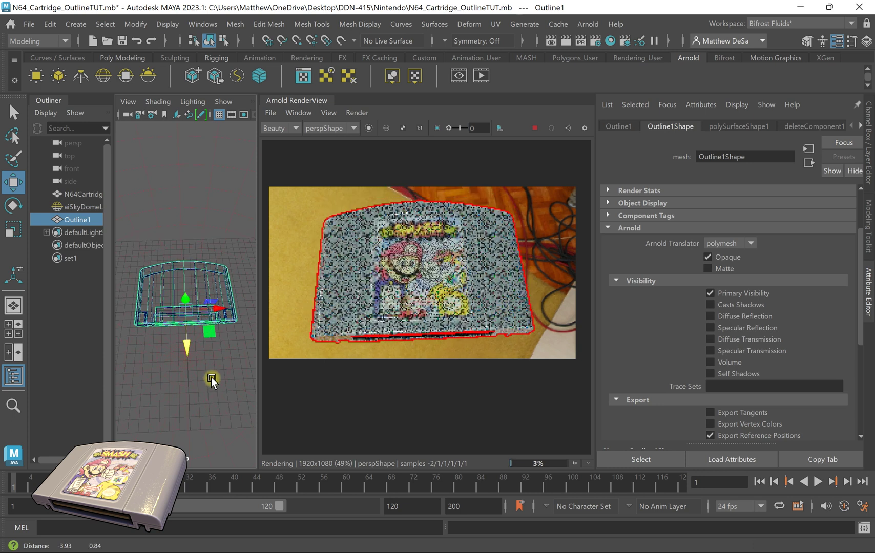
pyautogui.keyDown('alt'); pyautogui.moveTo(171, 386); pyautogui.dragTo(359, 354); pyautogui.keyUp('alt')
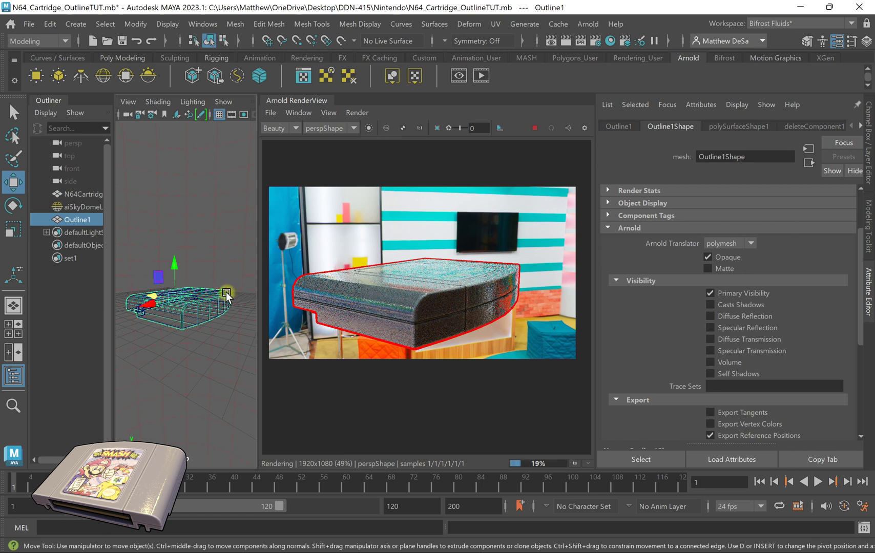
# Set Outline2's aiStandardSurface emission colour to black by dropping V to 0, then check the render
pyautogui.click(762, 126)
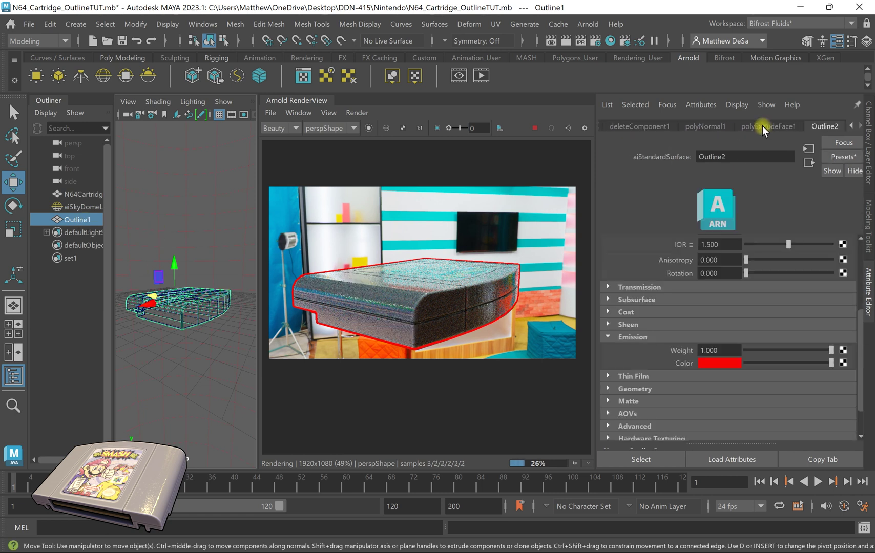
pyautogui.click(718, 362)
pyautogui.moveTo(745, 412); pyautogui.dragTo(516, 409)
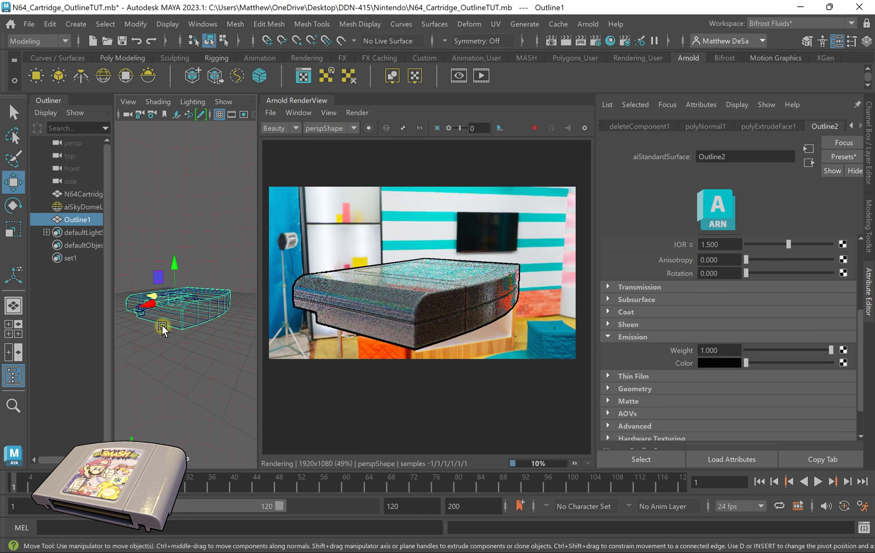
pyautogui.keyDown('alt'); pyautogui.moveTo(162, 325); pyautogui.dragTo(241, 343); pyautogui.keyUp('alt')
pyautogui.keyDown('alt'); pyautogui.moveTo(231, 342); pyautogui.dragTo(227, 330, button='right'); pyautogui.keyUp('alt')
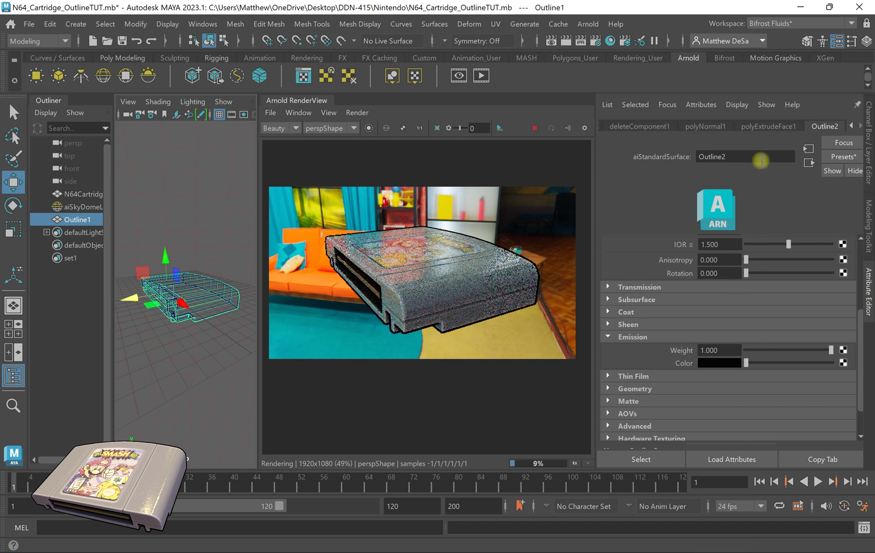
# Set the polyExtrudeFace1 thickness on the outline shell to 0.01
pyautogui.click(784, 126)
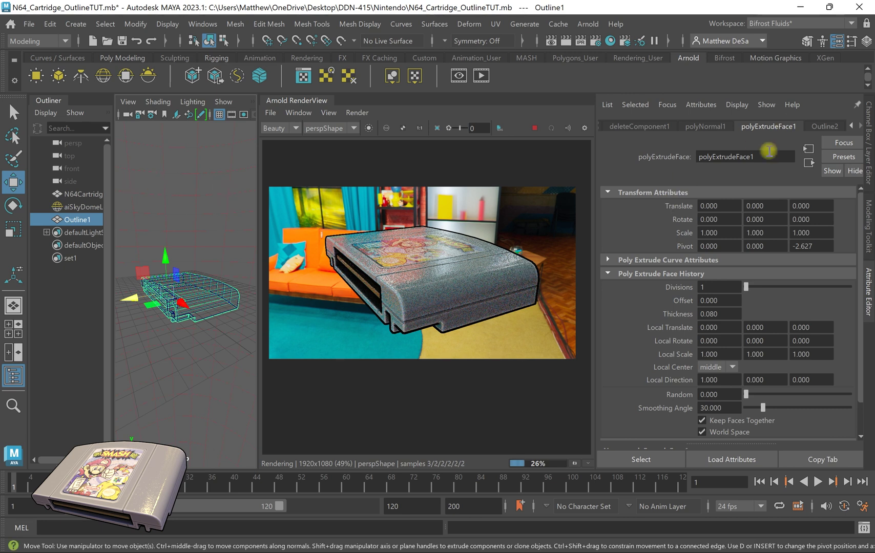
pyautogui.click(722, 313)
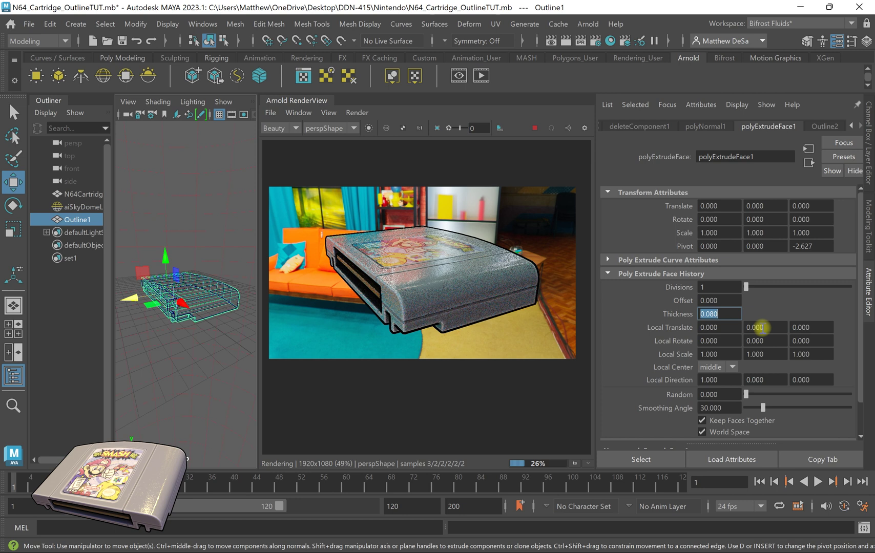
pyautogui.write('0.0')
pyautogui.write('1')
pyautogui.press('Return')
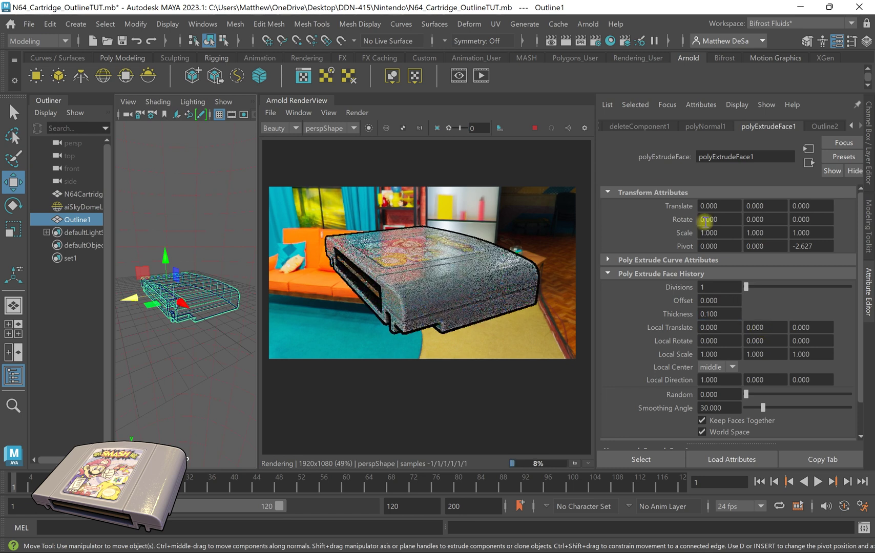
# Try an extrude thickness of 0.5, then reduce it to 0.02
pyautogui.click(728, 313)
pyautogui.write('0.5')
pyautogui.press('Return')
pyautogui.click(730, 316)
pyautogui.press('BackSpace')
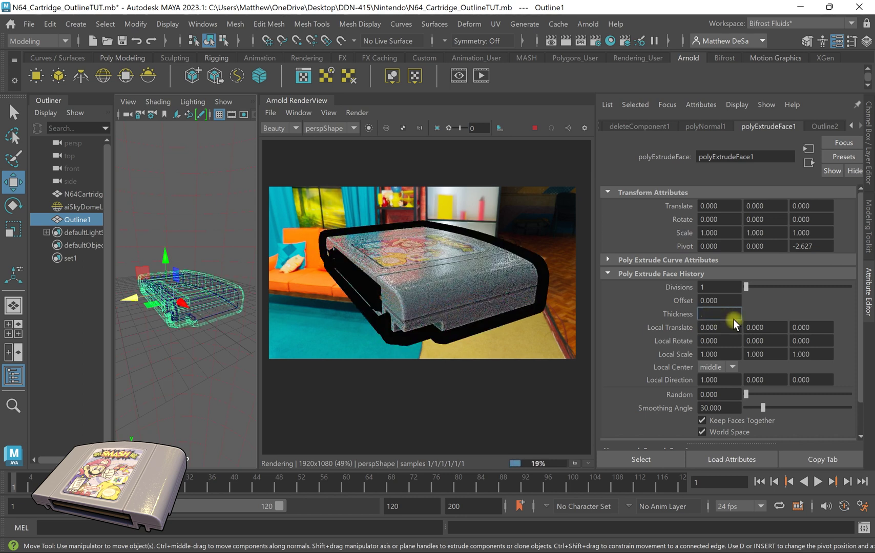
pyautogui.write('0')
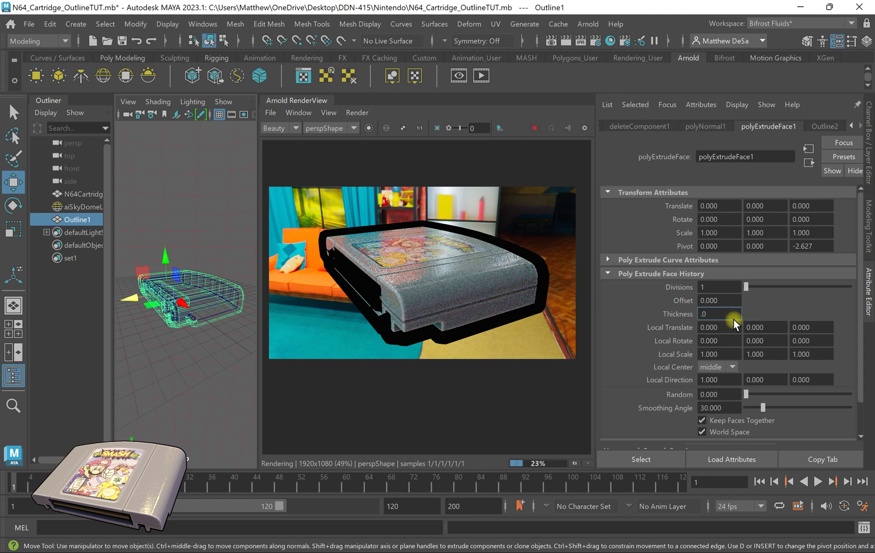
pyautogui.write('2')
pyautogui.press('Return')
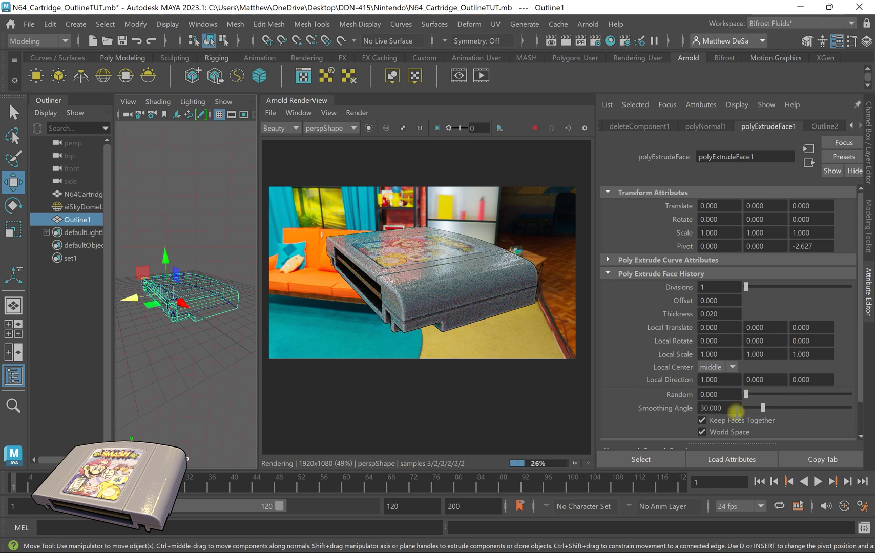
# Set the polyExtrudeFace1 thickness to 0.05 and check the black border from a new angle
pyautogui.doubleClick(727, 314)
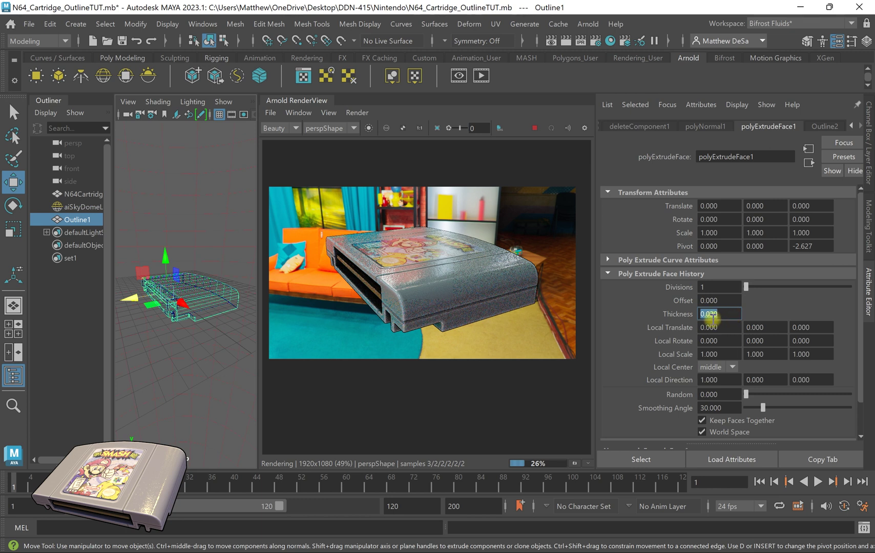
pyautogui.write('.05')
pyautogui.press('Return')
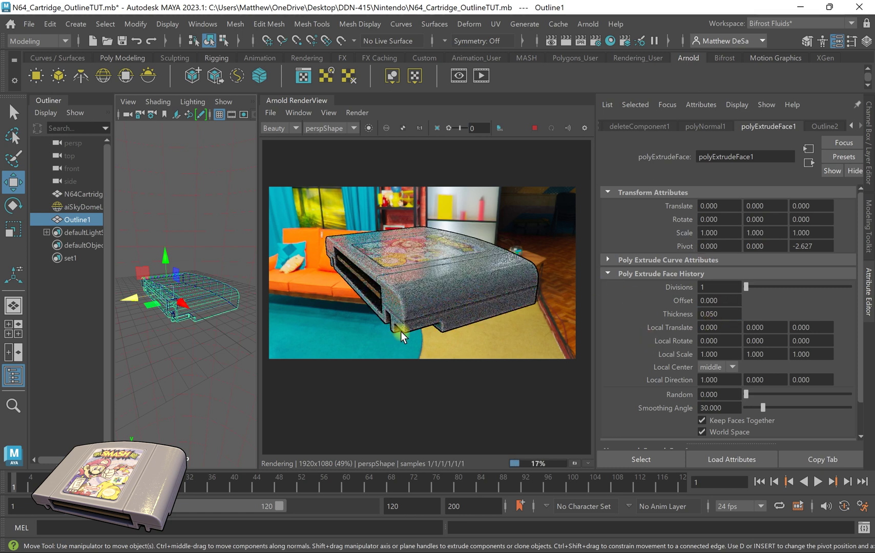
pyautogui.keyDown('alt'); pyautogui.moveTo(401, 332); pyautogui.dragTo(535, 128); pyautogui.keyUp('alt')
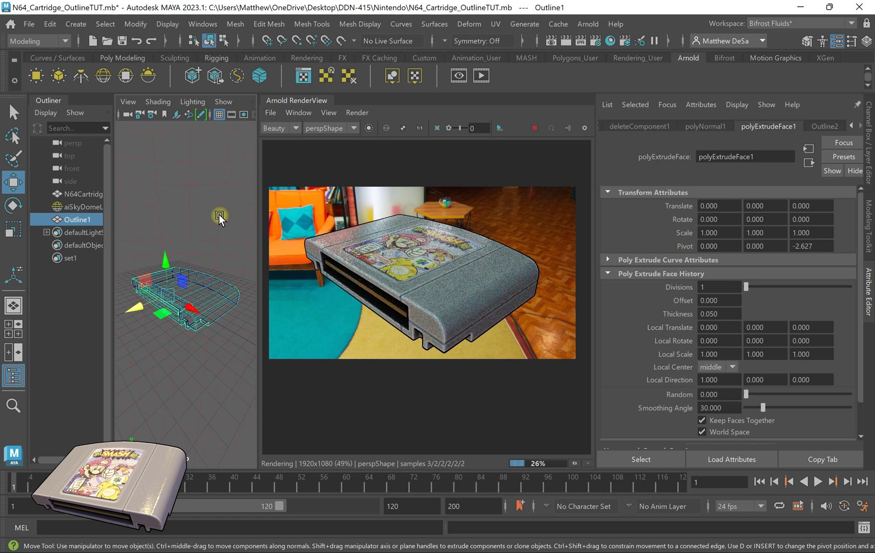